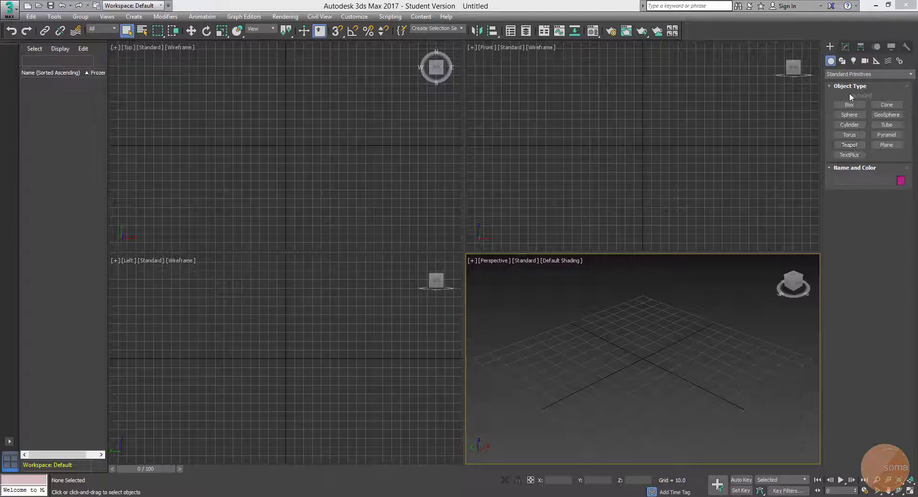
Switch between the Create and Modify panels and keep Standard Primitives as the category
{"action": "left_click", "coordinate": [845, 46]}
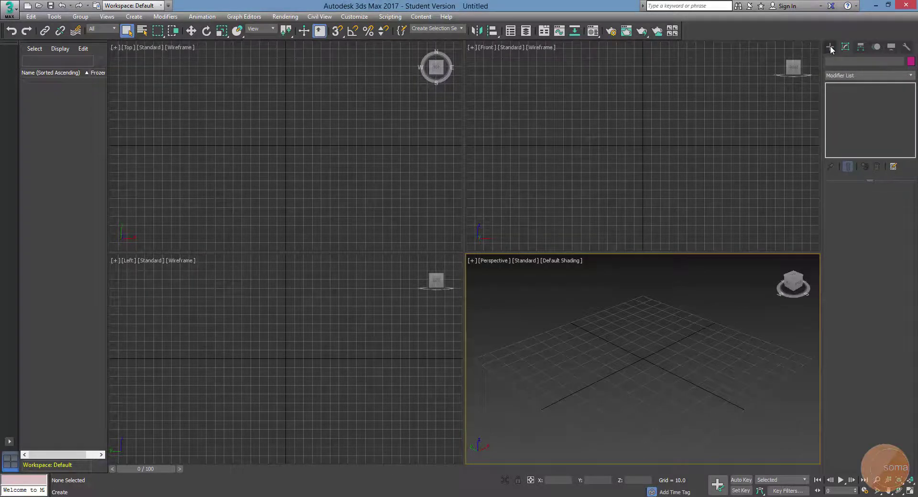
{"action": "left_click", "coordinate": [830, 47]}
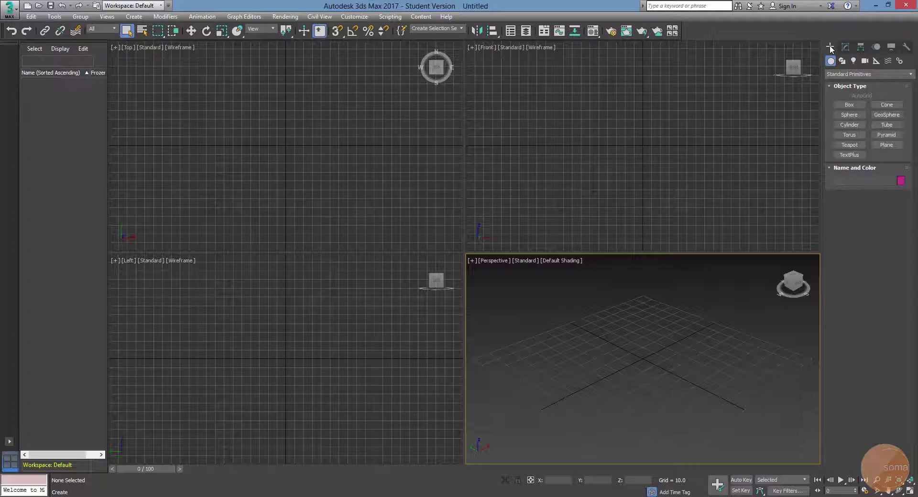
{"action": "left_click", "coordinate": [846, 47]}
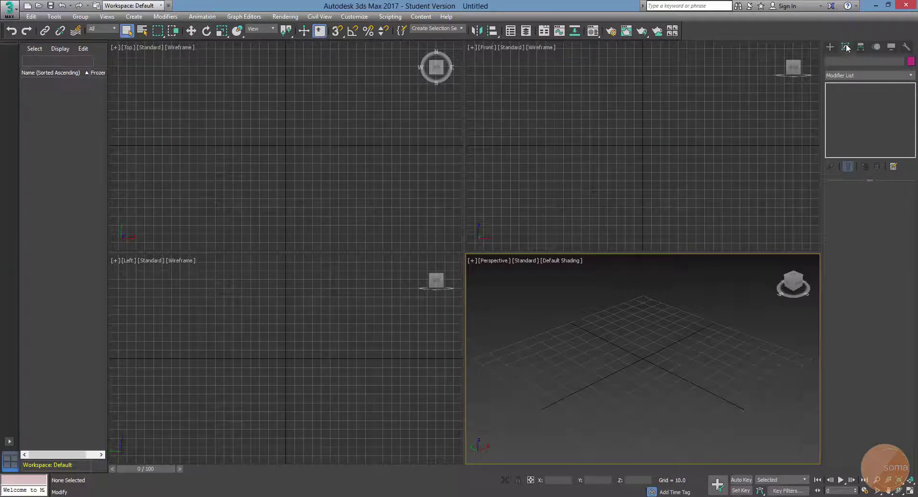
{"action": "left_click", "coordinate": [831, 47]}
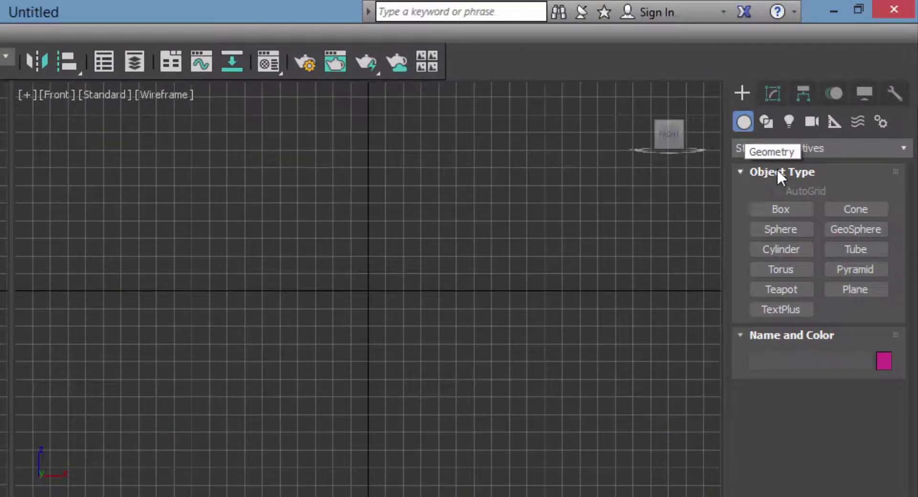
{"action": "left_click", "coordinate": [901, 150]}
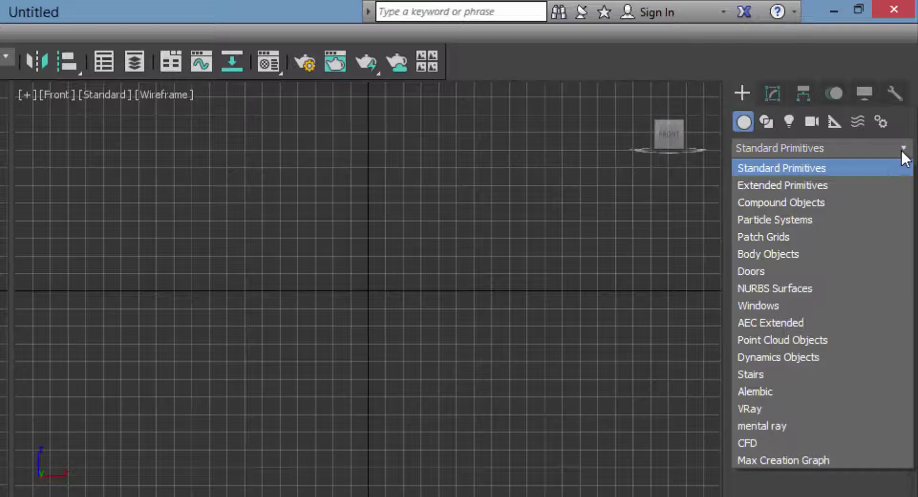
{"action": "left_click", "coordinate": [901, 149]}
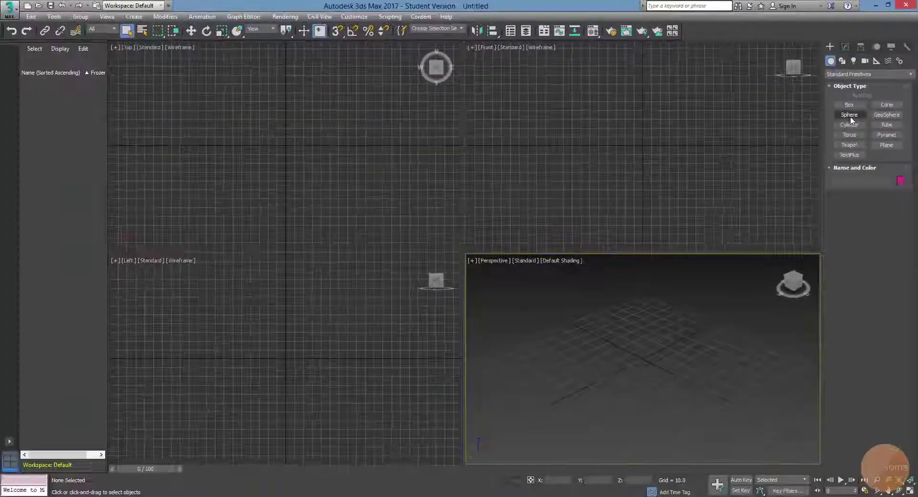
Maximize the Perspective view with Alt+W and drag out Sphere001 at the grid centre
{"action": "left_click", "coordinate": [849, 117]}
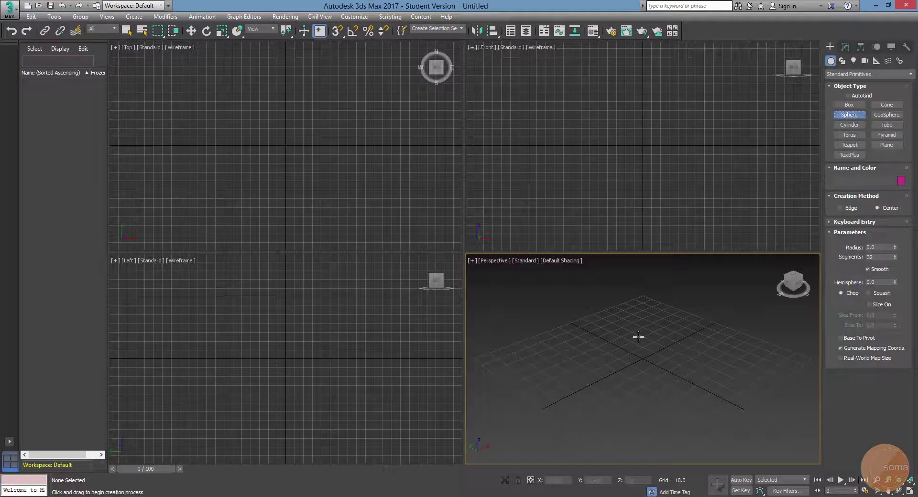
{"action": "key", "text": "alt+w"}
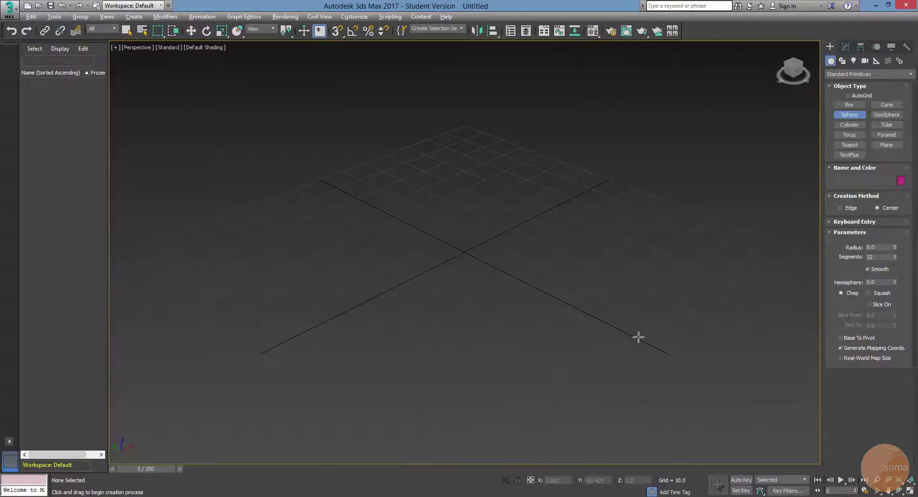
{"action": "scroll", "coordinate": [468, 257], "scroll_direction": "up", "scroll_amount": 2}
{"action": "left_click_drag", "start_coordinate": [456, 247], "coordinate": [485, 228]}
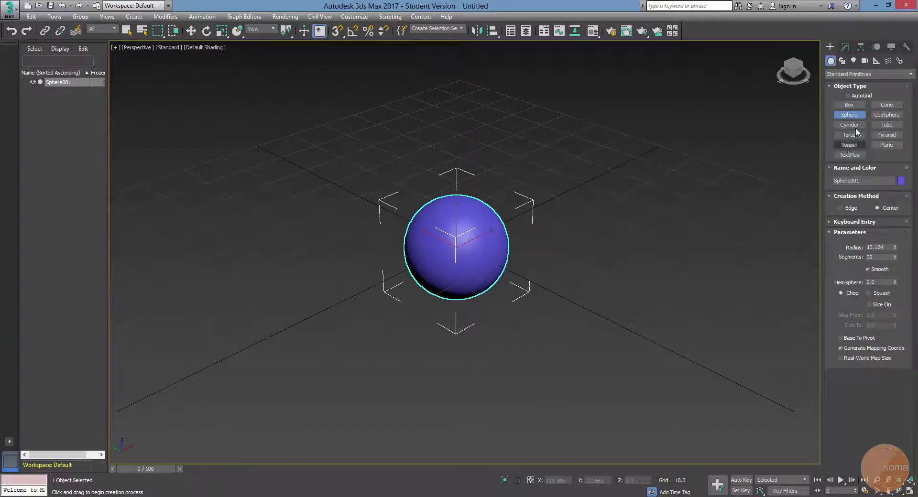
{"action": "right_click", "coordinate": [587, 176]}
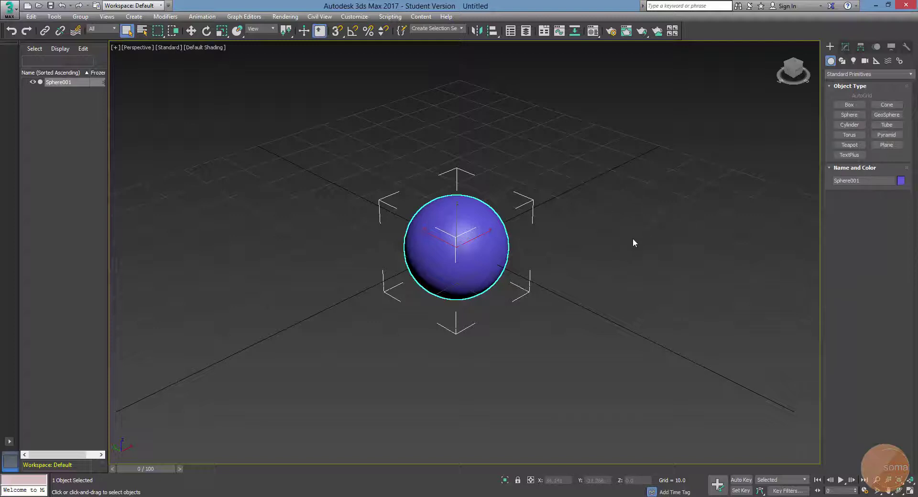
{"action": "mouse_move", "coordinate": [624, 236]}
{"action": "middle_mouse_down"}
{"action": "mouse_move", "coordinate": [597, 231]}
{"action": "mouse_move", "coordinate": [612, 234]}
{"action": "mouse_move", "coordinate": [590, 243]}
{"action": "mouse_move", "coordinate": [600, 241]}
{"action": "middle_mouse_up"}
{"action": "scroll", "coordinate": [586, 243], "scroll_direction": "down", "scroll_amount": 3}
{"action": "scroll", "coordinate": [585, 241], "scroll_direction": "up", "scroll_amount": 3}
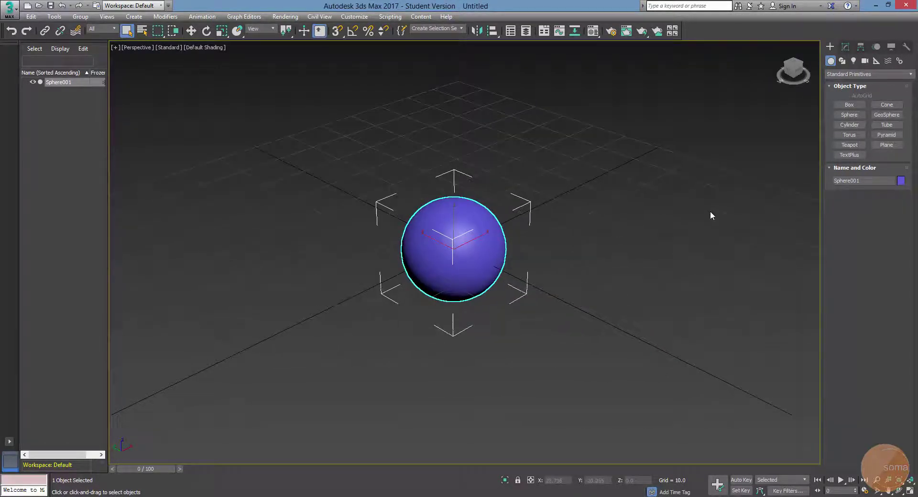
Draw Box001's base right of the sphere and set its height
{"action": "left_click", "coordinate": [851, 108]}
{"action": "mouse_move", "coordinate": [641, 227]}
{"action": "middle_mouse_down"}
{"action": "mouse_move", "coordinate": [554, 232]}
{"action": "mouse_move", "coordinate": [543, 258]}
{"action": "mouse_move", "coordinate": [506, 280]}
{"action": "middle_mouse_up"}
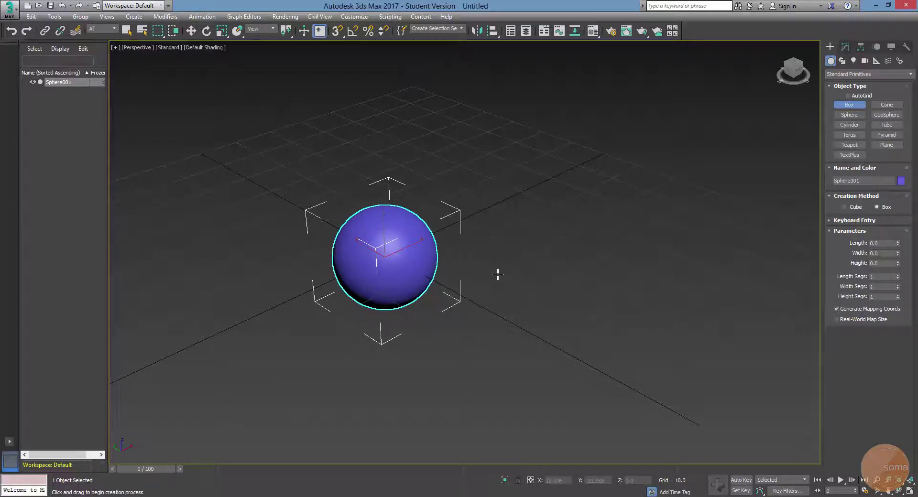
{"action": "mouse_move", "coordinate": [498, 273]}
{"action": "left_mouse_down"}
{"action": "mouse_move", "coordinate": [614, 293]}
{"action": "mouse_move", "coordinate": [680, 274]}
{"action": "left_mouse_up"}
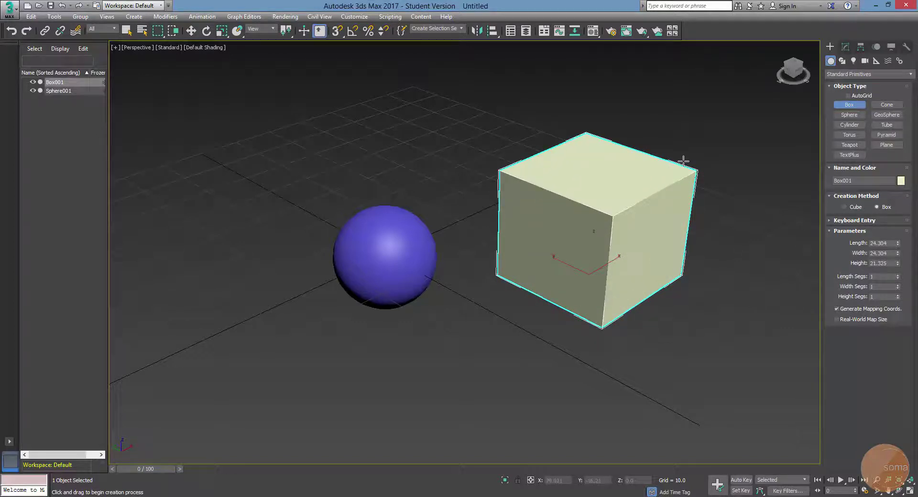
{"action": "left_click", "coordinate": [684, 159]}
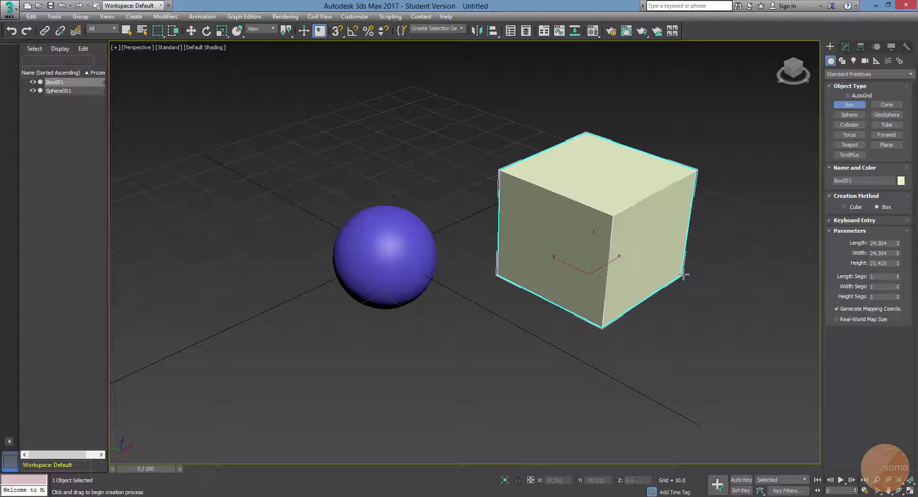
{"action": "key", "text": "q"}
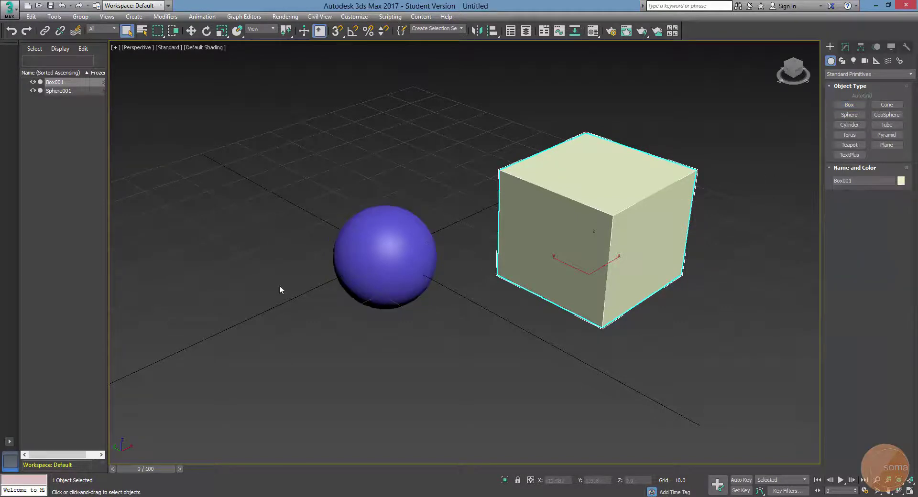
Pan and zoom the Perspective view to frame the sphere and box
{"action": "middle_click_drag", "start_coordinate": [281, 286], "coordinate": [361, 284]}
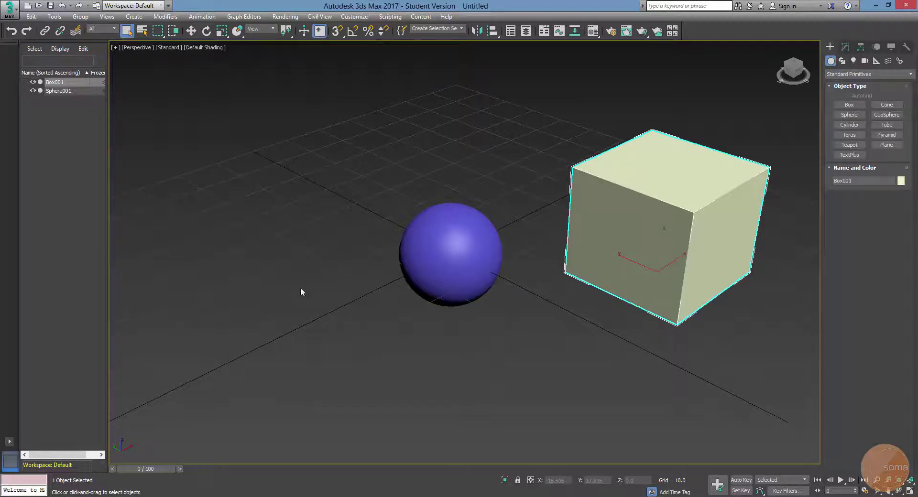
{"action": "middle_click_drag", "start_coordinate": [302, 291], "coordinate": [420, 266]}
{"action": "scroll", "coordinate": [349, 286], "scroll_direction": "down", "scroll_amount": 3}
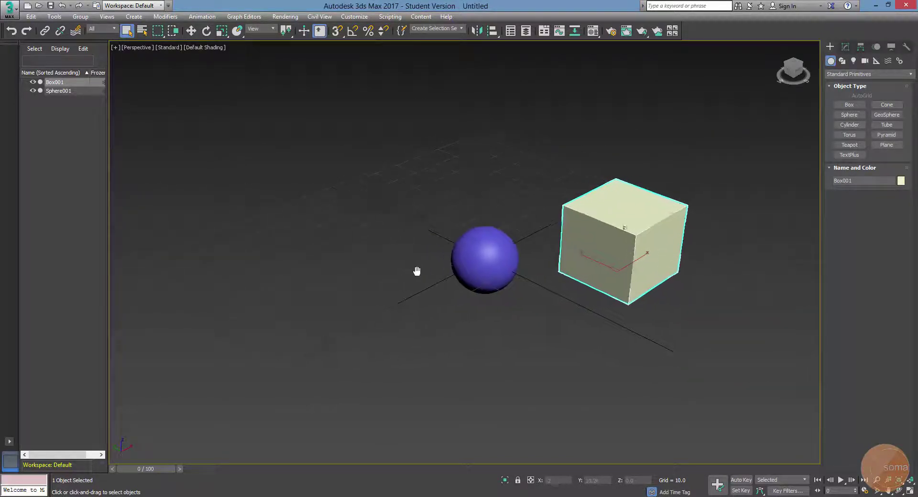
{"action": "scroll", "coordinate": [402, 279], "scroll_direction": "up", "scroll_amount": 3}
{"action": "scroll", "coordinate": [578, 288], "scroll_direction": "down", "scroll_amount": 2}
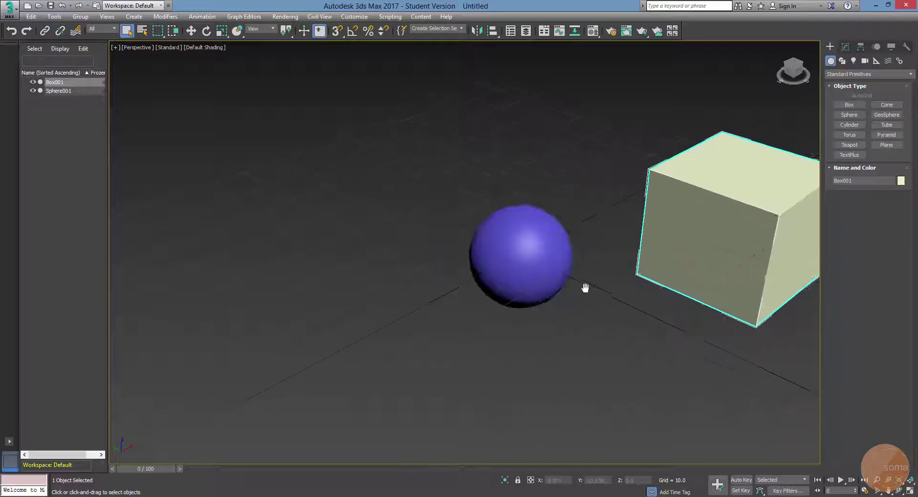
{"action": "scroll", "coordinate": [556, 285], "scroll_direction": "up", "scroll_amount": 1}
{"action": "mouse_move", "coordinate": [378, 293]}
{"action": "middle_mouse_down"}
{"action": "mouse_move", "coordinate": [433, 295]}
{"action": "mouse_move", "coordinate": [383, 293]}
{"action": "mouse_move", "coordinate": [426, 291]}
{"action": "middle_mouse_up"}
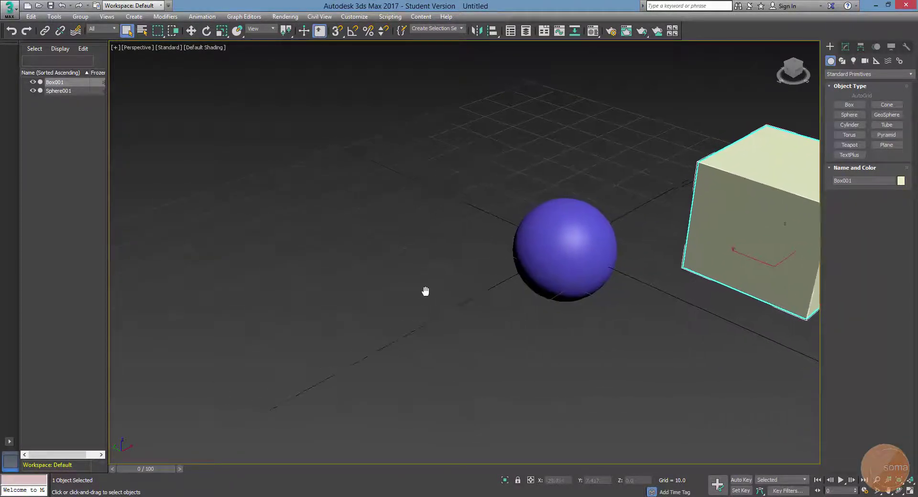
{"action": "middle_click_drag", "start_coordinate": [658, 231], "coordinate": [564, 231]}
Build Cone001 on the grid to the left of the sphere
{"action": "left_click", "coordinate": [887, 105]}
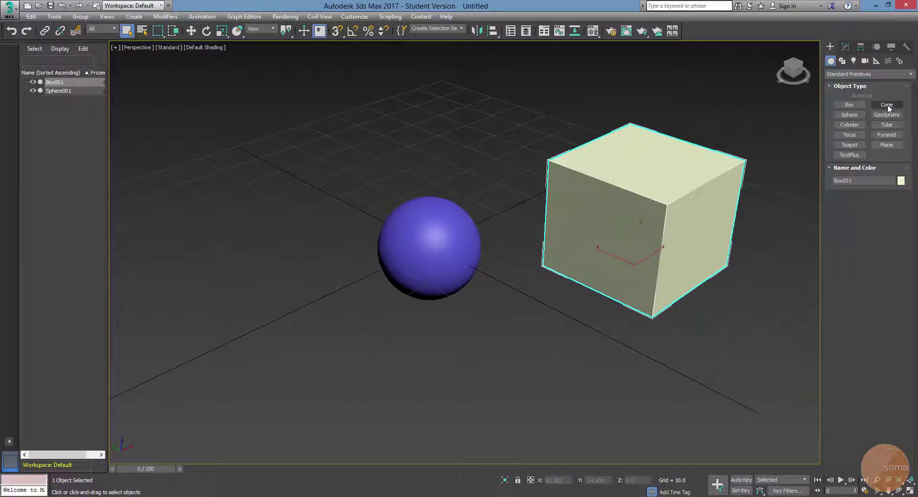
{"action": "middle_click_drag", "start_coordinate": [246, 246], "coordinate": [350, 252]}
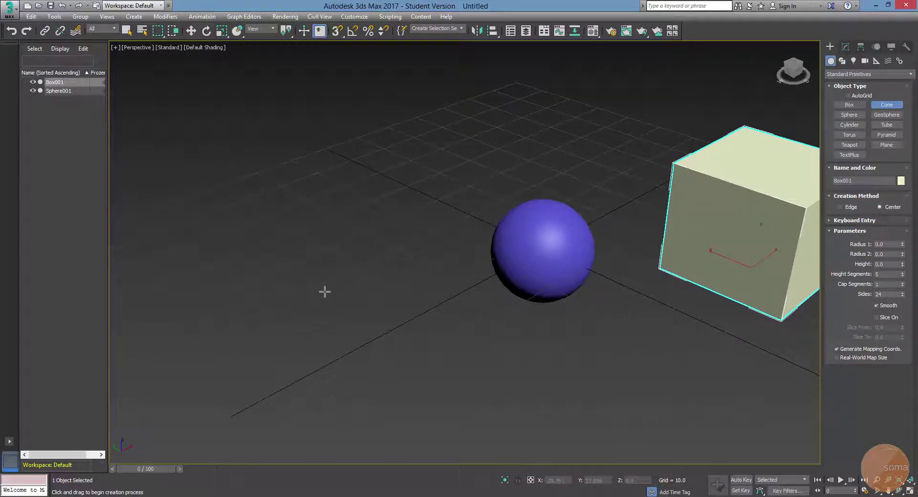
{"action": "middle_click_drag", "start_coordinate": [325, 291], "coordinate": [327, 287]}
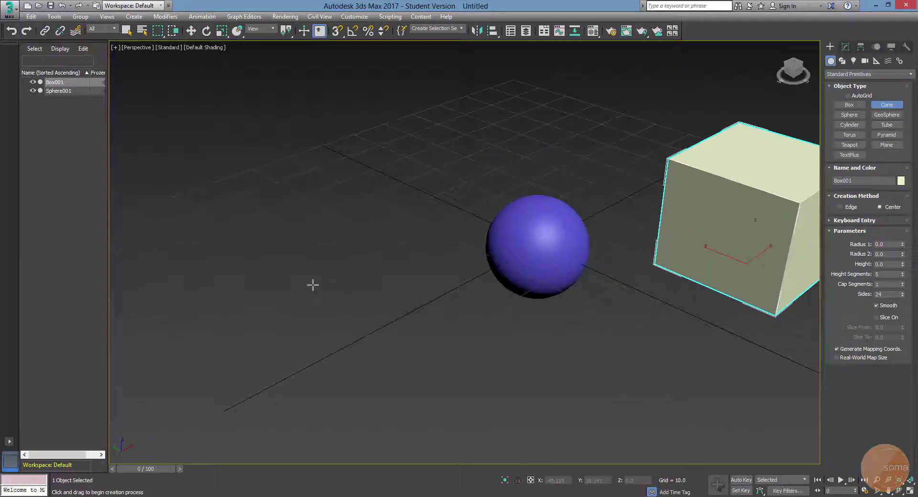
{"action": "left_click_drag", "start_coordinate": [313, 285], "coordinate": [358, 263]}
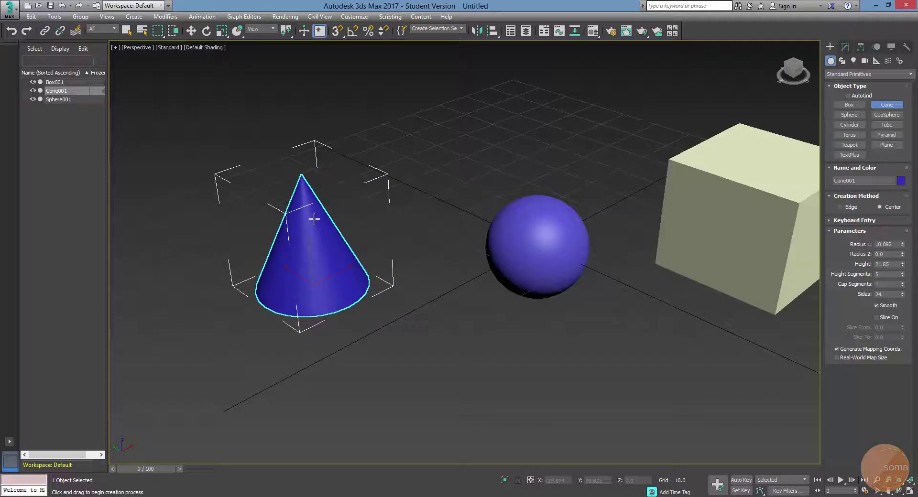
{"action": "middle_click_drag", "start_coordinate": [477, 292], "coordinate": [396, 284]}
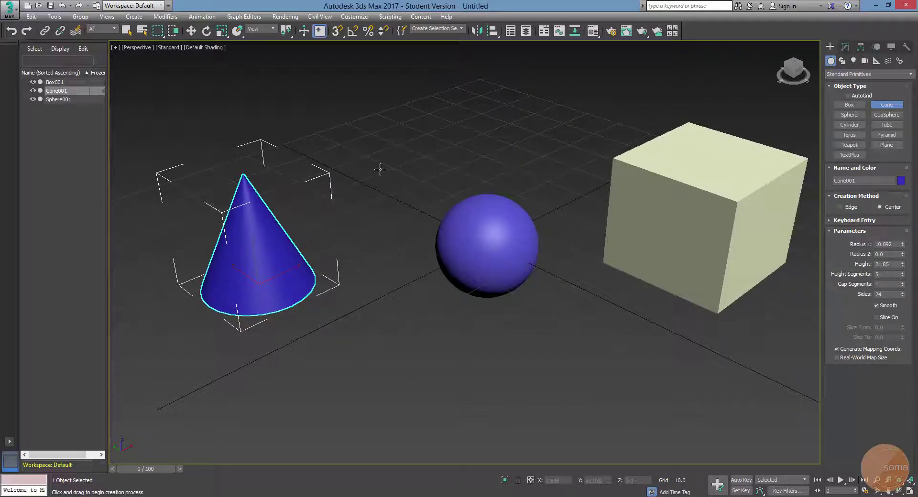
{"action": "right_click", "coordinate": [515, 142]}
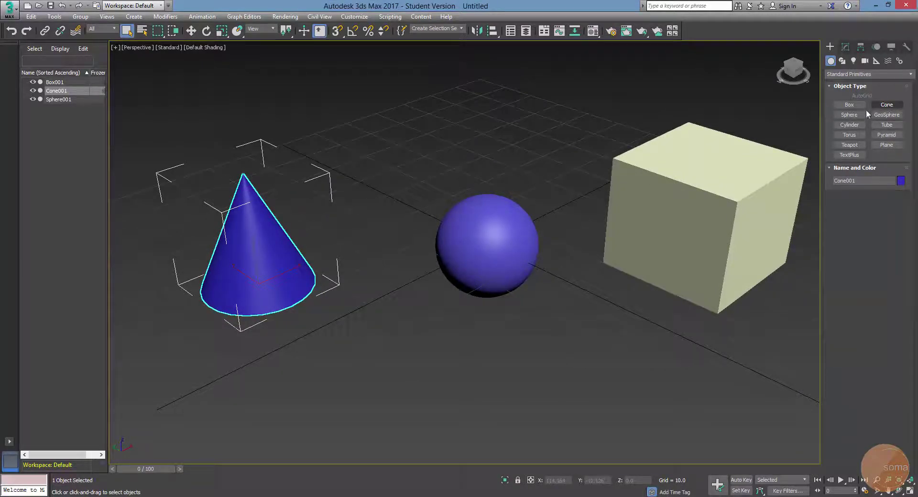
Zoom and pan the view to reframe the sphere, box and cone
{"action": "scroll", "coordinate": [403, 234], "scroll_direction": "down", "scroll_amount": 2}
{"action": "scroll", "coordinate": [458, 279], "scroll_direction": "down", "scroll_amount": 2}
{"action": "scroll", "coordinate": [457, 277], "scroll_direction": "down", "scroll_amount": 2}
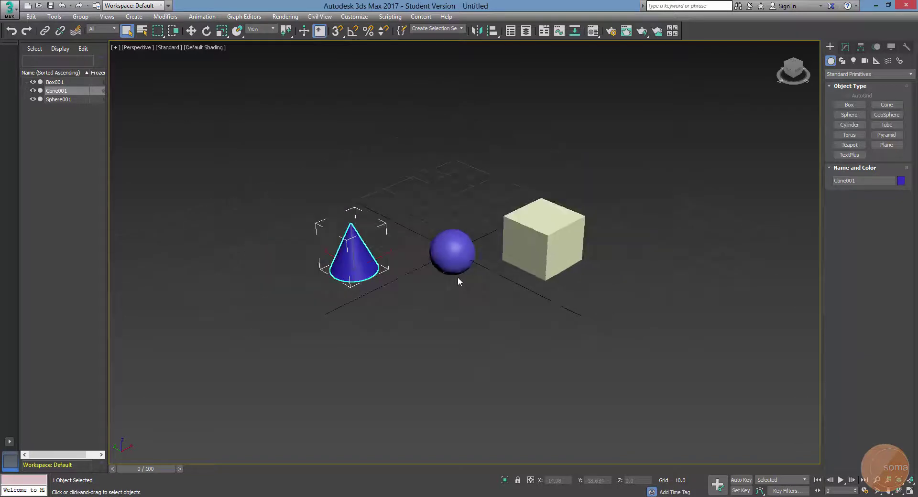
{"action": "scroll", "coordinate": [459, 280], "scroll_direction": "up", "scroll_amount": 2}
{"action": "scroll", "coordinate": [454, 284], "scroll_direction": "up", "scroll_amount": 2}
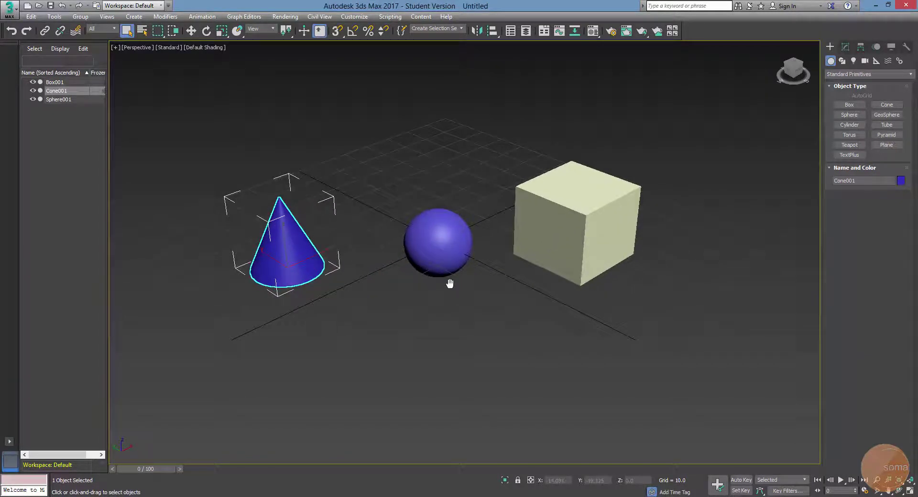
{"action": "middle_click_drag", "start_coordinate": [454, 285], "coordinate": [455, 283]}
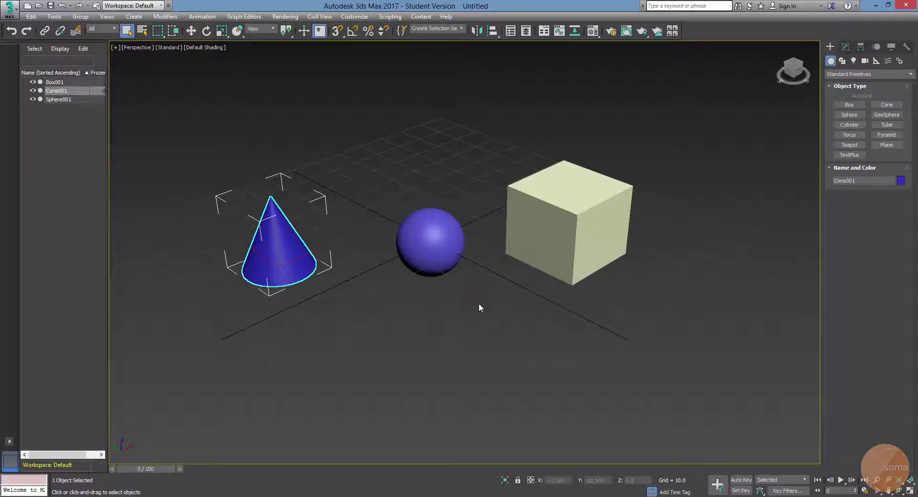
{"action": "middle_click_drag", "start_coordinate": [478, 303], "coordinate": [498, 303]}
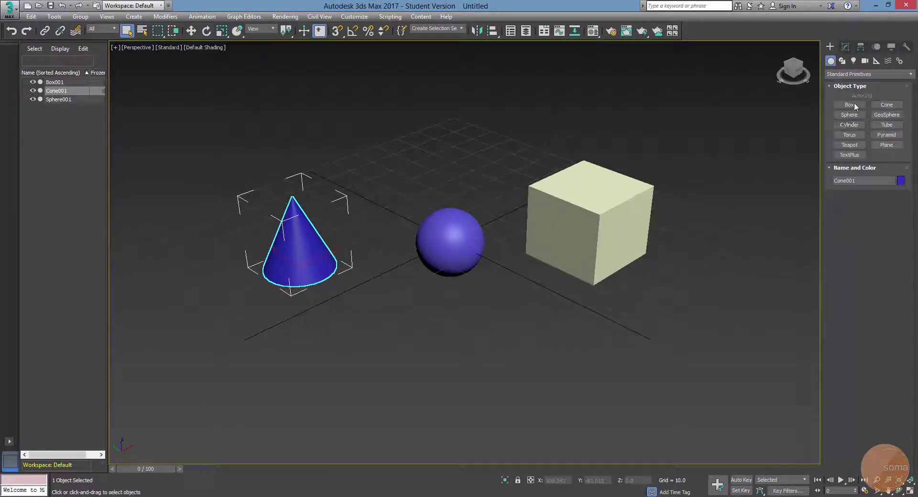
Create Cylinder001 behind the sphere by dragging its radius and raising its height
{"action": "left_click", "coordinate": [847, 135]}
{"action": "left_click", "coordinate": [849, 125]}
{"action": "mouse_move", "coordinate": [502, 159]}
{"action": "middle_mouse_down"}
{"action": "mouse_move", "coordinate": [483, 167]}
{"action": "mouse_move", "coordinate": [472, 216]}
{"action": "middle_mouse_up"}
{"action": "scroll", "coordinate": [420, 219], "scroll_direction": "up", "scroll_amount": 1}
{"action": "scroll", "coordinate": [420, 219], "scroll_direction": "up", "scroll_amount": 2}
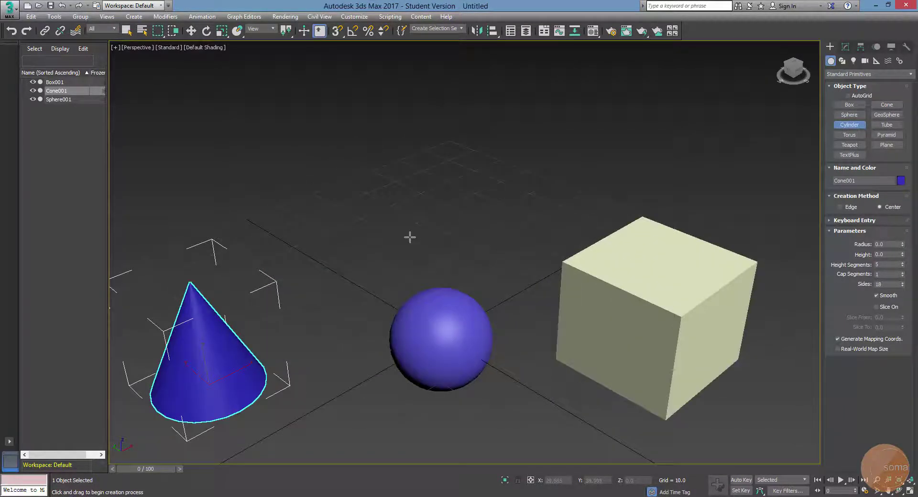
{"action": "scroll", "coordinate": [410, 234], "scroll_direction": "up", "scroll_amount": 3}
{"action": "left_click_drag", "start_coordinate": [382, 239], "coordinate": [433, 218]}
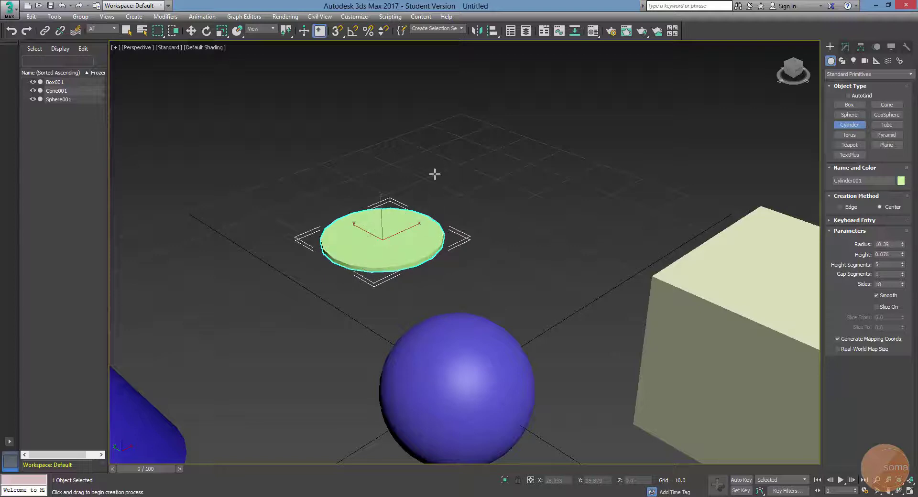
{"action": "left_click", "coordinate": [437, 100]}
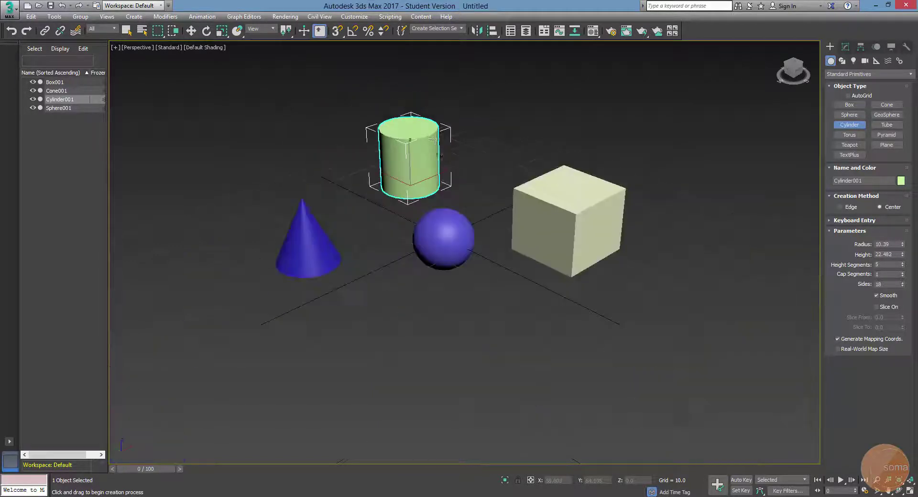
{"action": "scroll", "coordinate": [434, 138], "scroll_direction": "down", "scroll_amount": 5}
{"action": "right_click", "coordinate": [496, 148]}
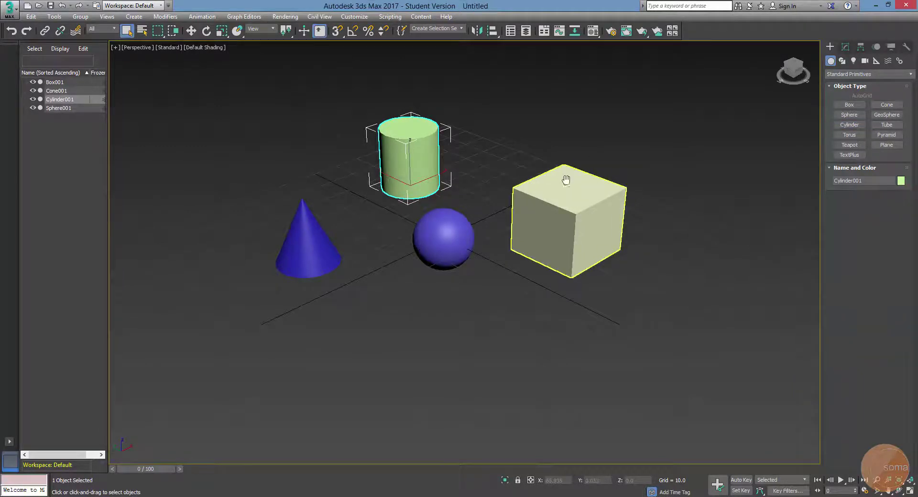
{"action": "middle_click_drag", "start_coordinate": [569, 182], "coordinate": [581, 185]}
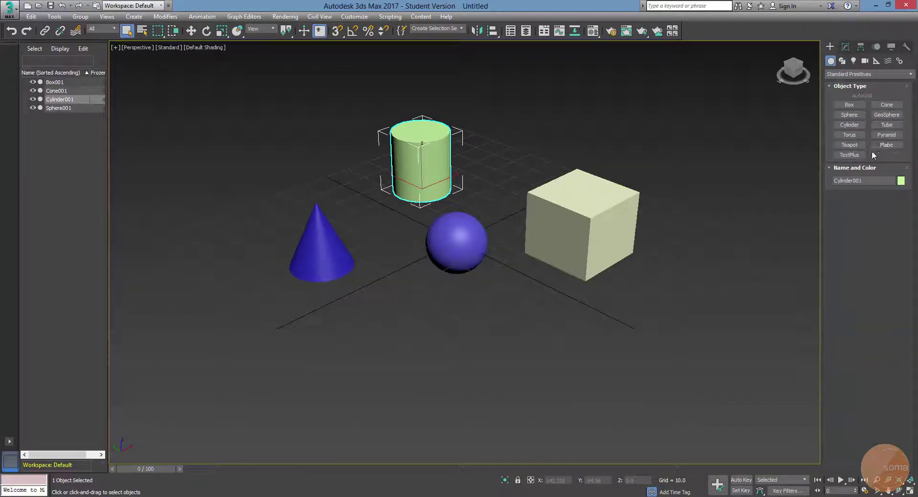
Place Teapot001 on the grid in front of the sphere
{"action": "left_click", "coordinate": [850, 145]}
{"action": "left_click_drag", "start_coordinate": [440, 344], "coordinate": [478, 330]}
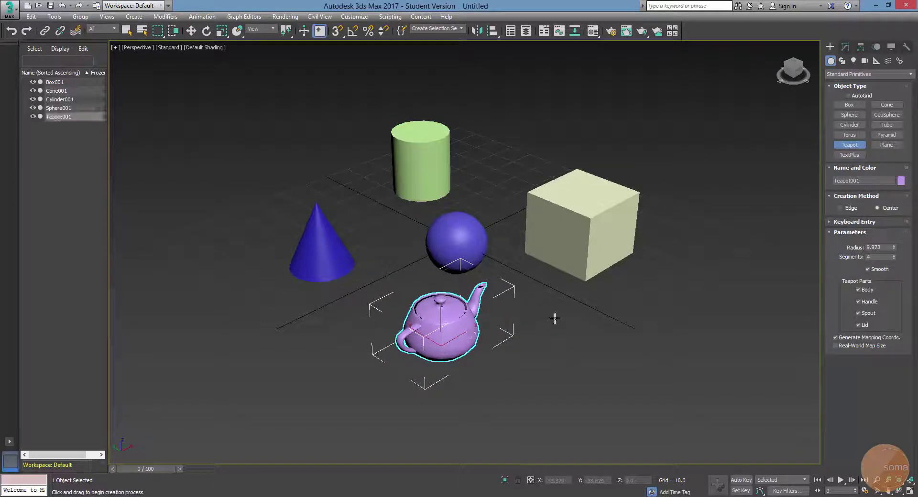
{"action": "right_click", "coordinate": [574, 312]}
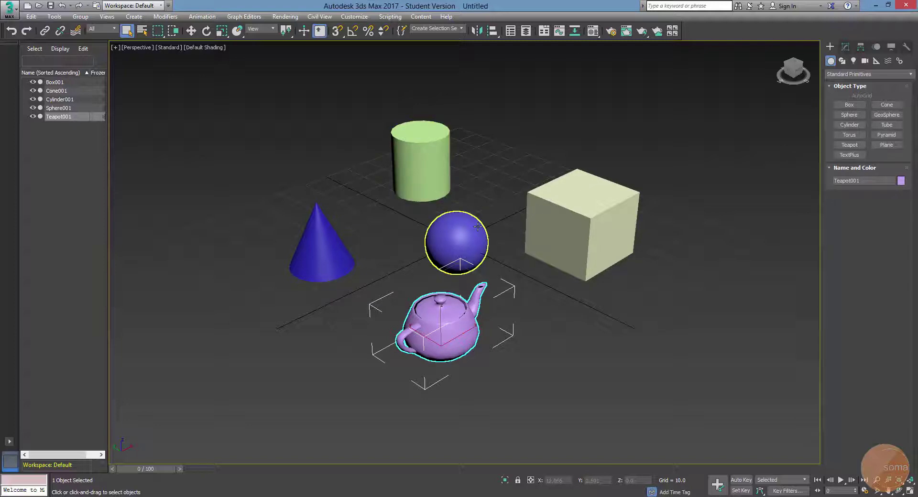
{"action": "middle_click_drag", "start_coordinate": [483, 221], "coordinate": [481, 221]}
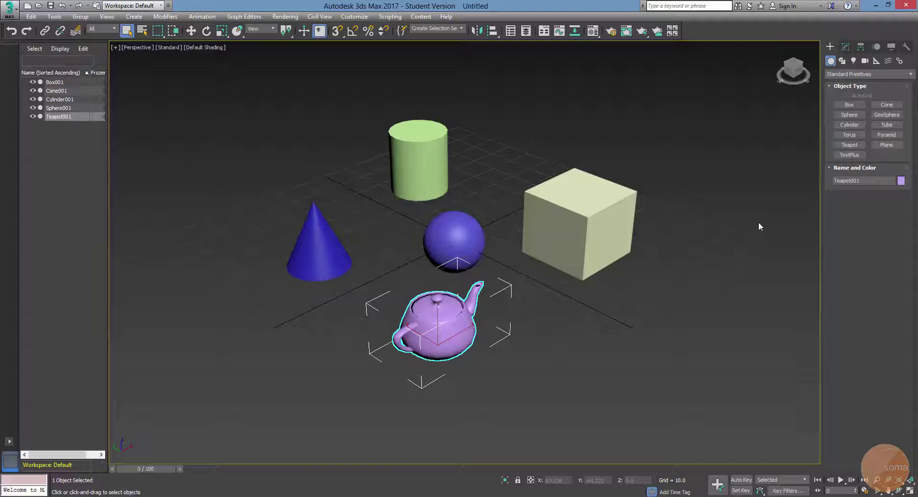
Draw a large Plane001 under all the objects as a ground surface
{"action": "left_click", "coordinate": [886, 145]}
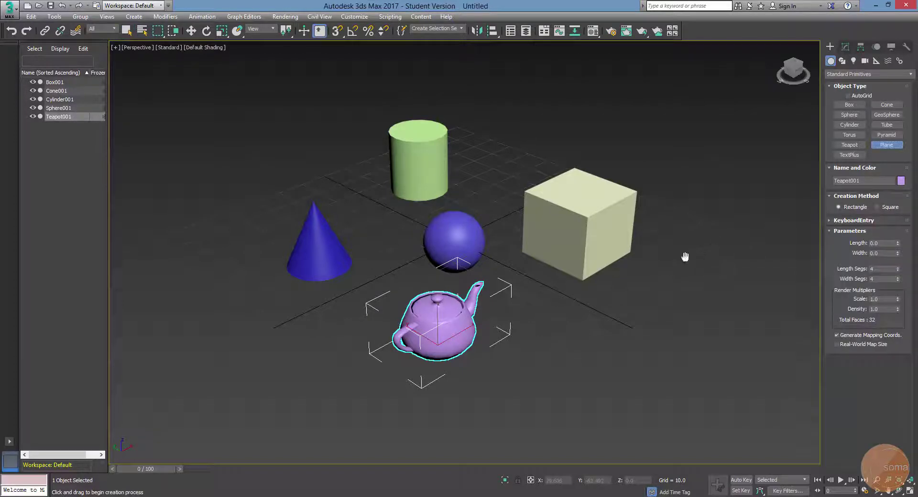
{"action": "middle_click_drag", "start_coordinate": [683, 255], "coordinate": [742, 251]}
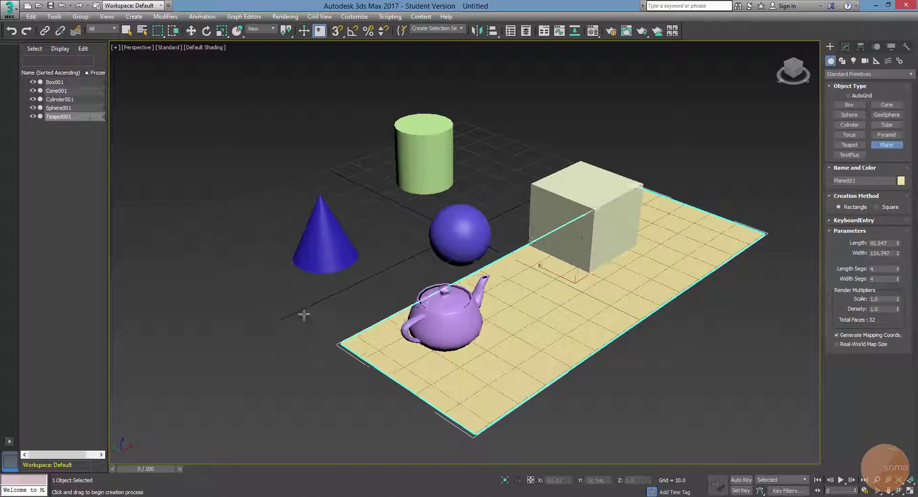
{"action": "mouse_move", "coordinate": [764, 234]}
{"action": "left_mouse_down"}
{"action": "mouse_move", "coordinate": [255, 277]}
{"action": "mouse_move", "coordinate": [160, 233]}
{"action": "left_mouse_up"}
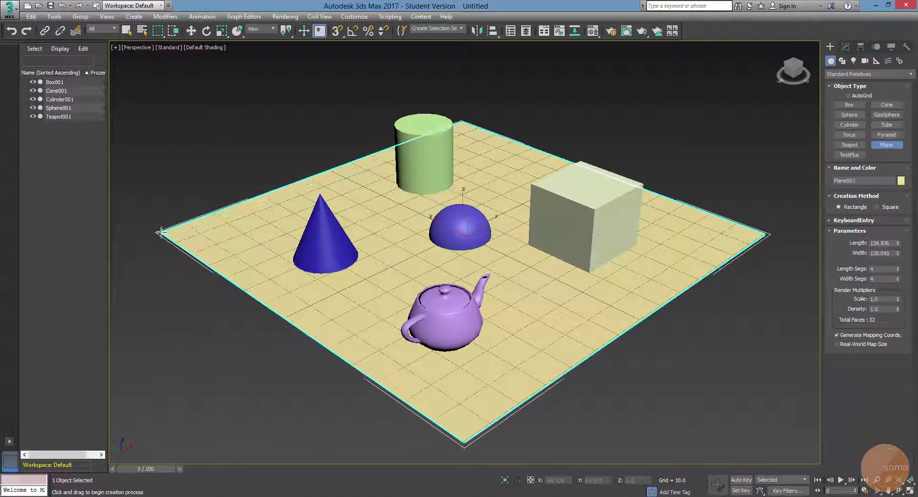
{"action": "right_click", "coordinate": [219, 159]}
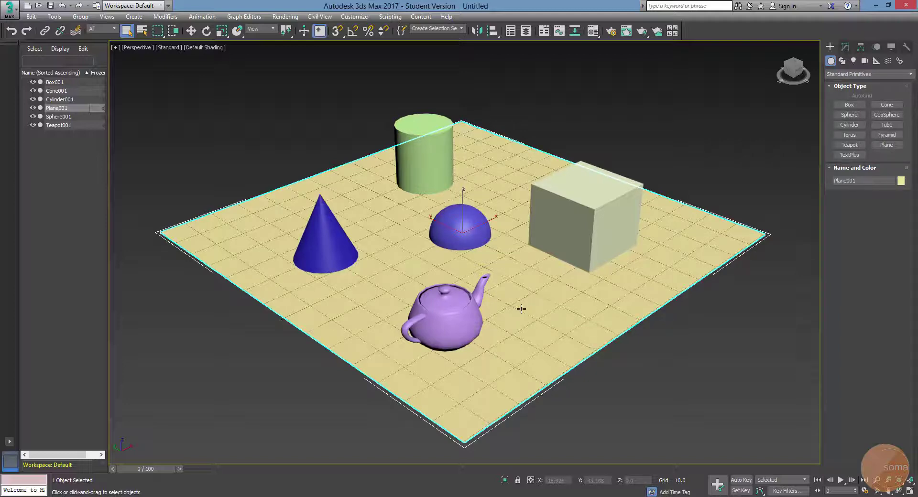
Pan the view and widen the Scene Explorer object list panel
{"action": "right_click", "coordinate": [744, 171]}
{"action": "middle_click_drag", "start_coordinate": [324, 215], "coordinate": [302, 236]}
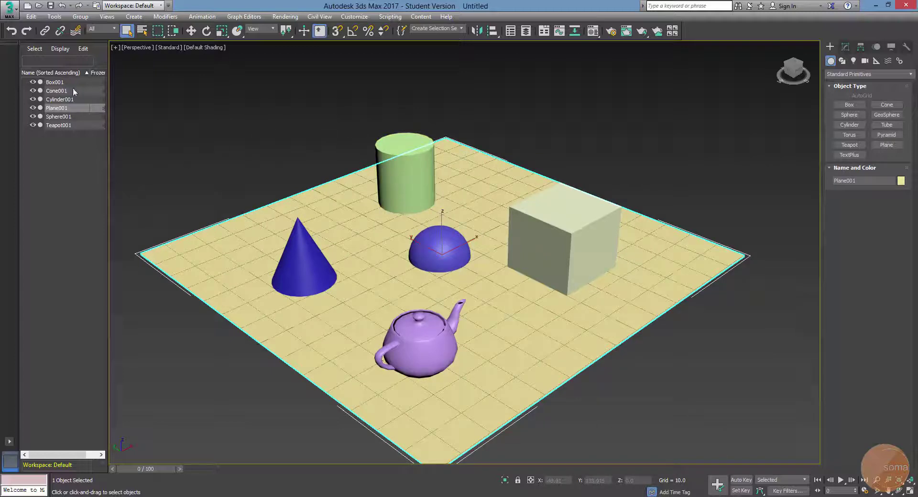
{"action": "left_click_drag", "start_coordinate": [107, 132], "coordinate": [136, 139]}
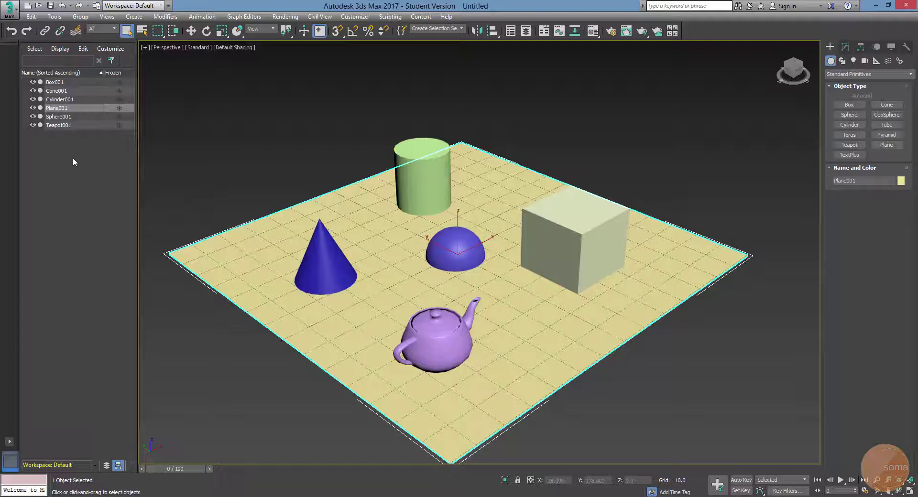
{"action": "left_click", "coordinate": [62, 83]}
{"action": "left_click", "coordinate": [61, 92]}
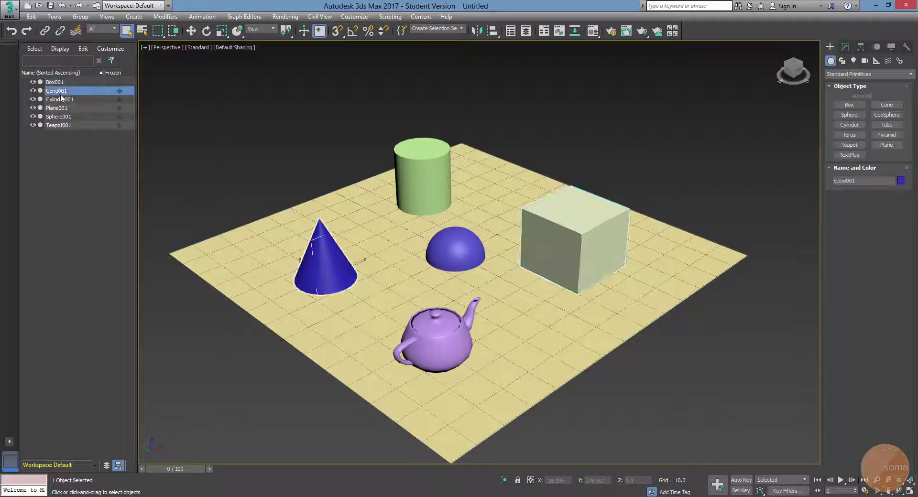
{"action": "left_click", "coordinate": [60, 100]}
{"action": "left_click", "coordinate": [60, 108]}
{"action": "left_click", "coordinate": [60, 116]}
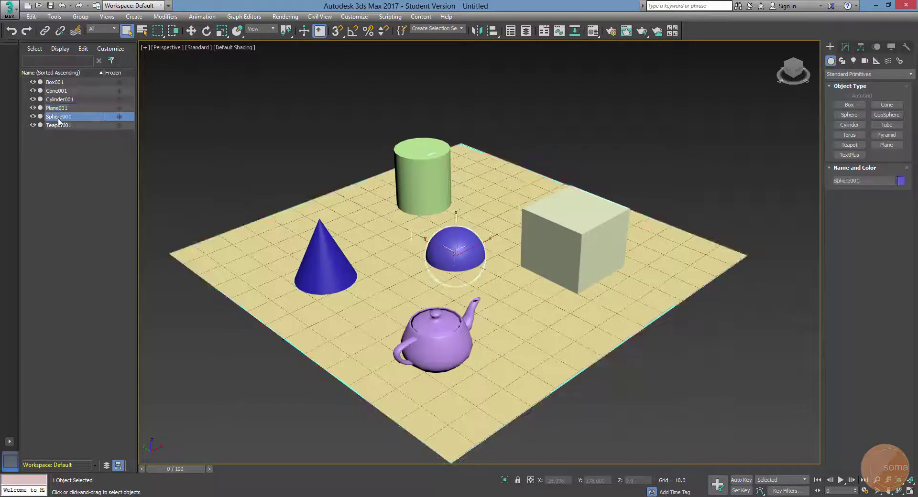
{"action": "left_click", "coordinate": [58, 126]}
{"action": "left_click", "coordinate": [65, 100]}
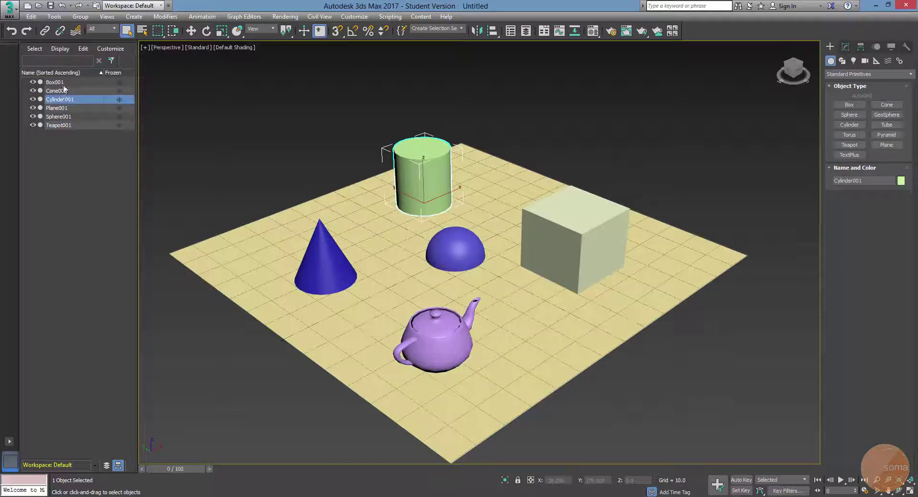
{"action": "left_click", "coordinate": [62, 83]}
{"action": "left_click", "coordinate": [456, 246]}
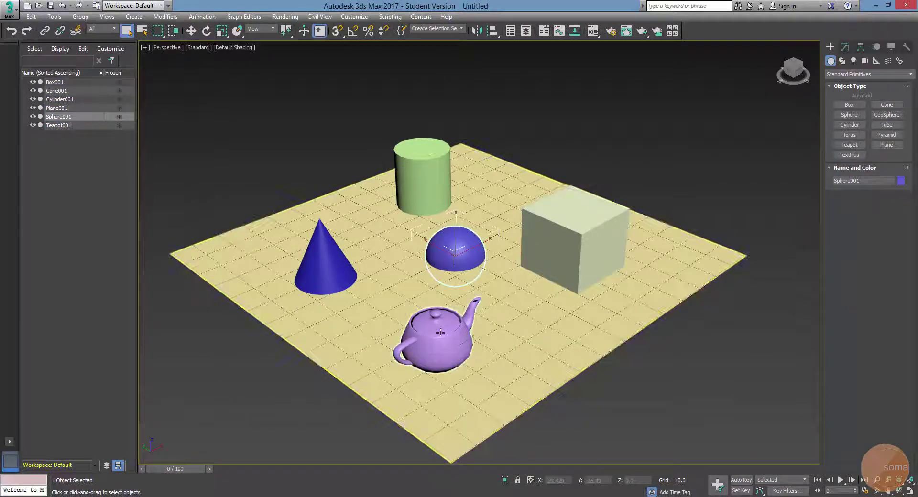
{"action": "left_click", "coordinate": [433, 340]}
{"action": "left_click", "coordinate": [335, 272]}
{"action": "left_click", "coordinate": [422, 182]}
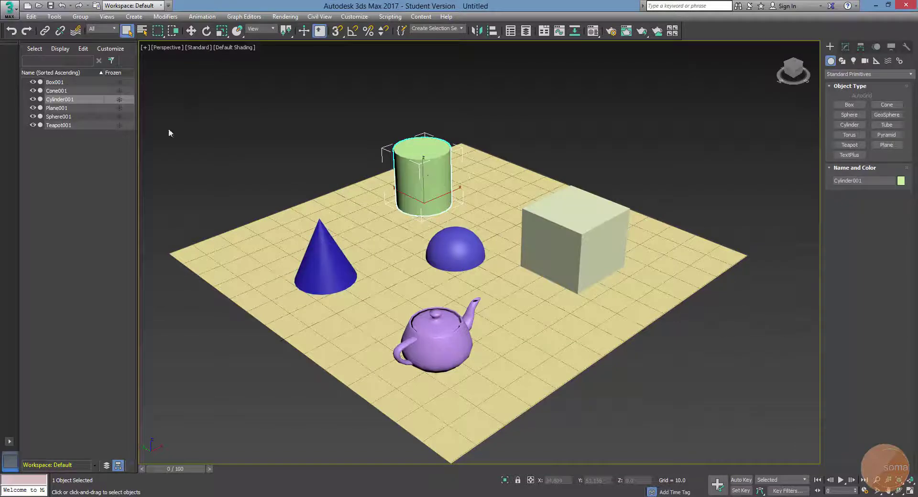
{"action": "left_click", "coordinate": [72, 83]}
{"action": "left_click", "coordinate": [67, 108]}
{"action": "left_click", "coordinate": [70, 125]}
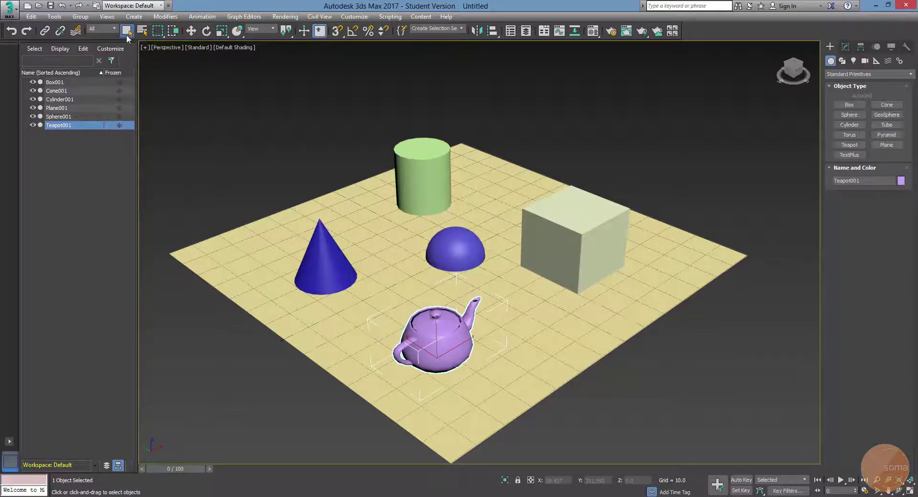
{"action": "left_click", "coordinate": [420, 177]}
{"action": "left_click", "coordinate": [333, 262]}
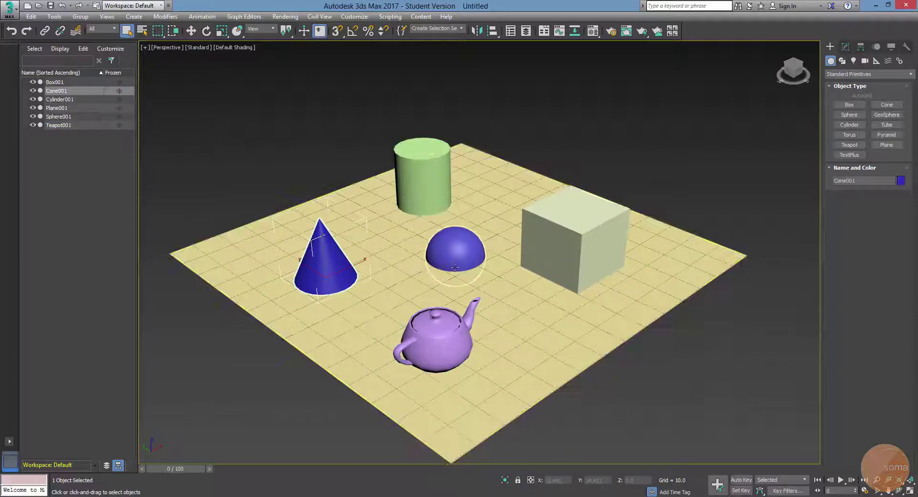
{"action": "left_click", "coordinate": [454, 246]}
{"action": "left_click", "coordinate": [574, 237]}
{"action": "left_click", "coordinate": [458, 330]}
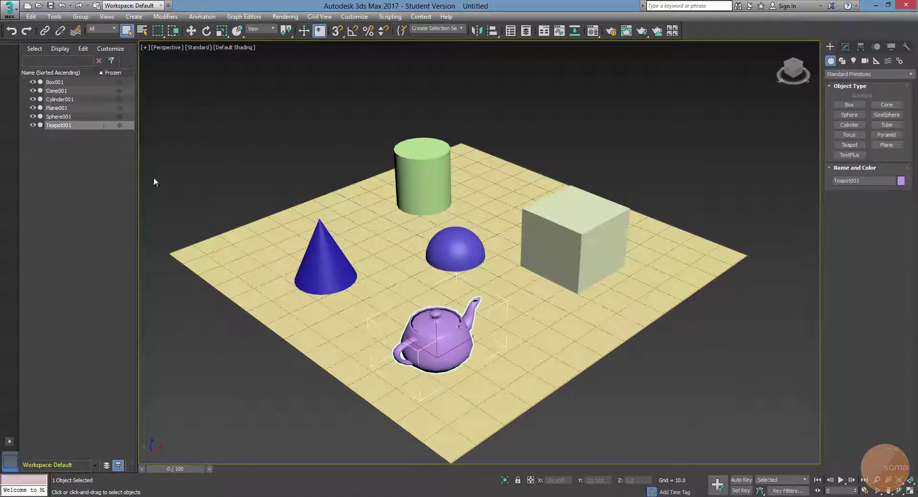
{"action": "left_click", "coordinate": [65, 82]}
{"action": "left_click", "coordinate": [67, 100]}
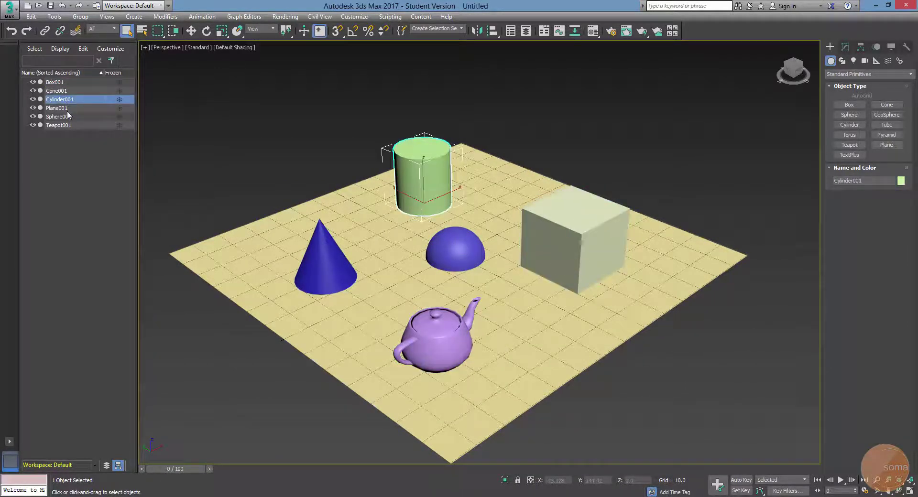
{"action": "left_click", "coordinate": [67, 116]}
{"action": "left_click", "coordinate": [67, 125]}
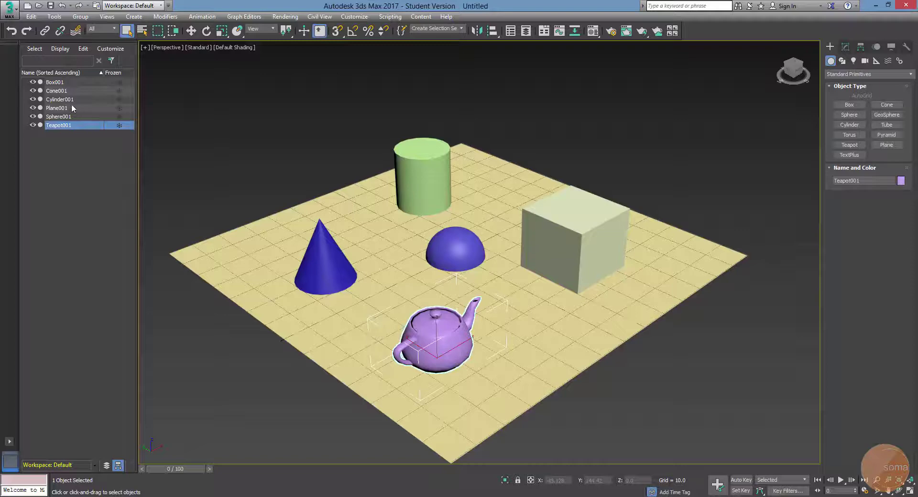
Hide and unhide the box, cylinder and plane in the Scene Explorer
{"action": "left_click", "coordinate": [33, 83]}
{"action": "left_click", "coordinate": [34, 82]}
{"action": "left_click", "coordinate": [33, 99]}
{"action": "left_click", "coordinate": [33, 100]}
{"action": "left_click", "coordinate": [33, 108]}
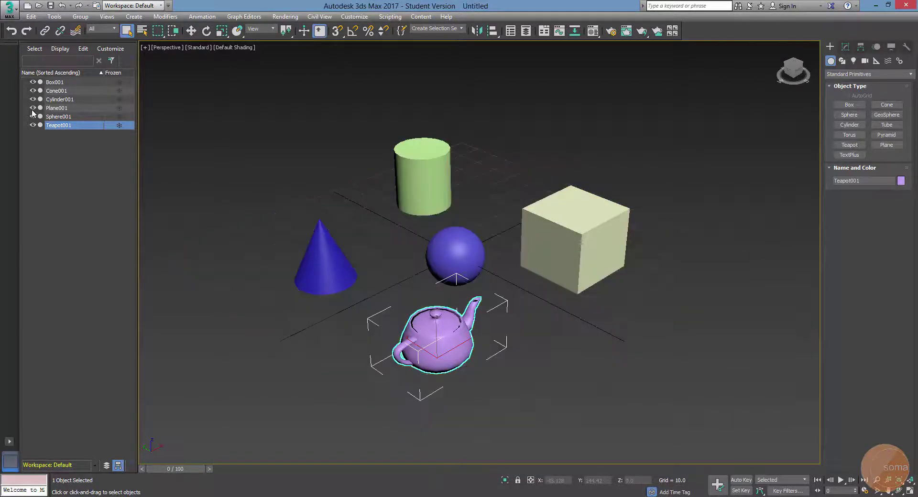
{"action": "left_click", "coordinate": [33, 108]}
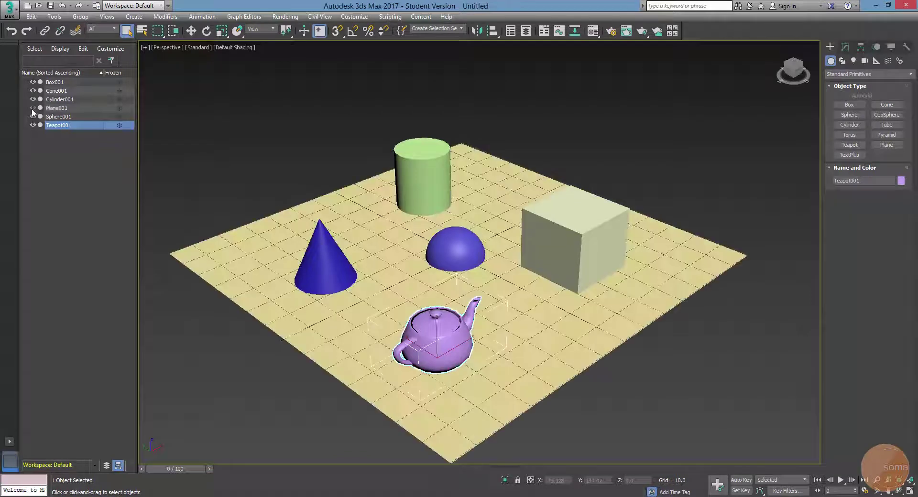
Freeze and unfreeze the box, cylinder and sphere, leaving all unfrozen
{"action": "left_click", "coordinate": [119, 82]}
{"action": "left_click", "coordinate": [119, 82]}
{"action": "left_click", "coordinate": [119, 82]}
{"action": "left_click", "coordinate": [119, 83]}
{"action": "left_click", "coordinate": [121, 99]}
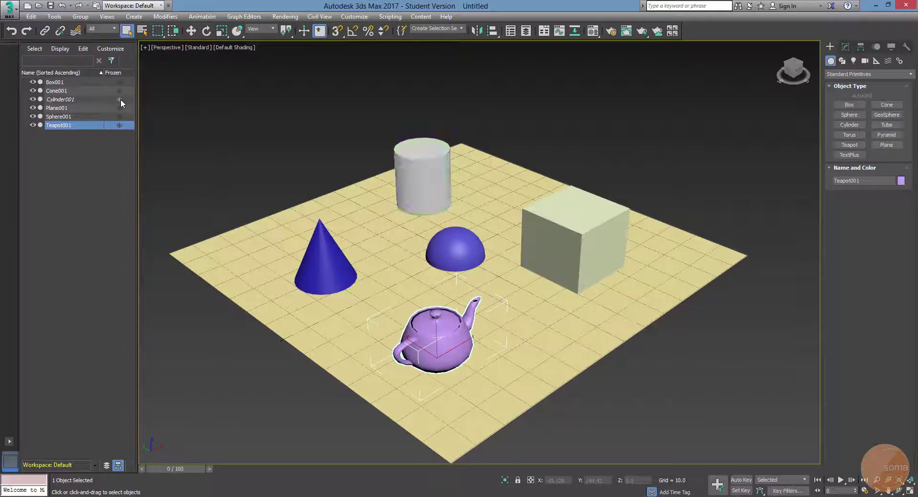
{"action": "left_click", "coordinate": [119, 99]}
{"action": "left_click", "coordinate": [117, 117]}
{"action": "left_click", "coordinate": [119, 116]}
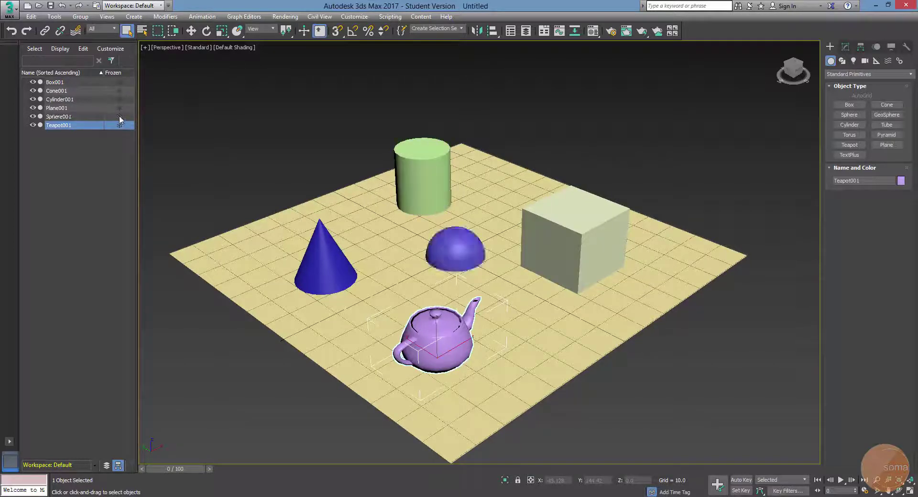
{"action": "left_click", "coordinate": [119, 82]}
{"action": "left_click", "coordinate": [119, 81]}
Collapse the Scene Explorer display toolbar and deselect the teapot
{"action": "left_click", "coordinate": [113, 63]}
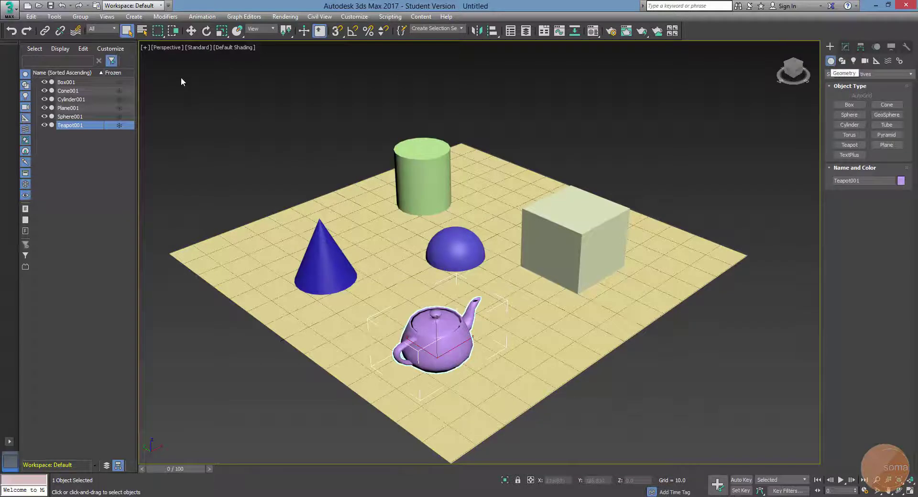
{"action": "left_click", "coordinate": [112, 61]}
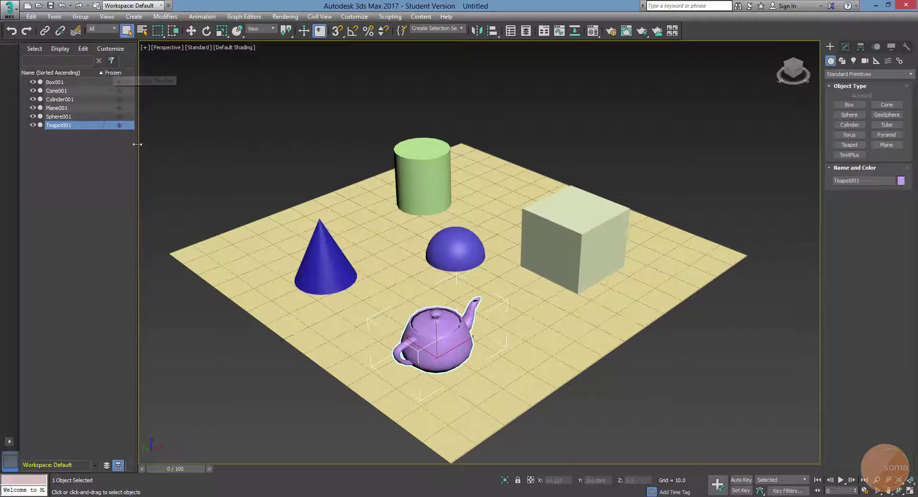
{"action": "left_click", "coordinate": [314, 122]}
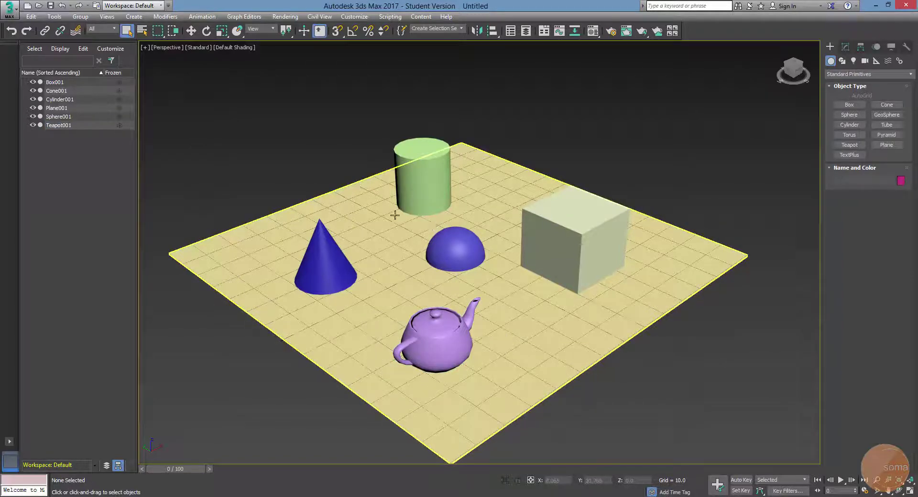
Pan the Perspective view, then switch back to the four-viewport layout
{"action": "mouse_move", "coordinate": [404, 219]}
{"action": "middle_mouse_down"}
{"action": "mouse_move", "coordinate": [416, 220]}
{"action": "mouse_move", "coordinate": [417, 187]}
{"action": "mouse_move", "coordinate": [429, 210]}
{"action": "middle_mouse_up"}
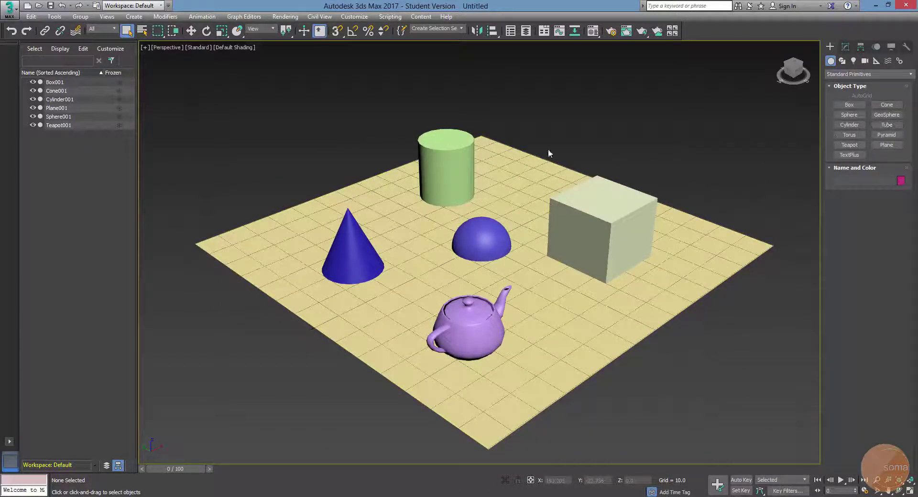
{"action": "middle_click_drag", "start_coordinate": [364, 150], "coordinate": [359, 145]}
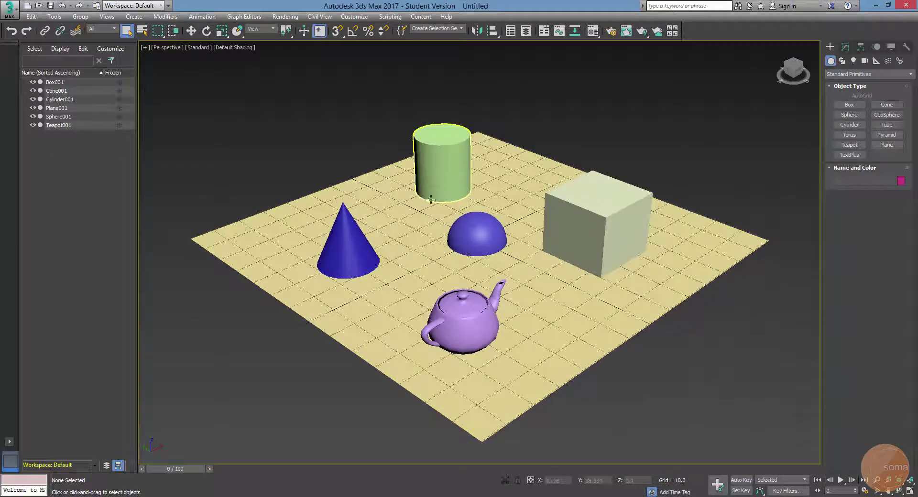
{"action": "middle_click_drag", "start_coordinate": [437, 200], "coordinate": [422, 197]}
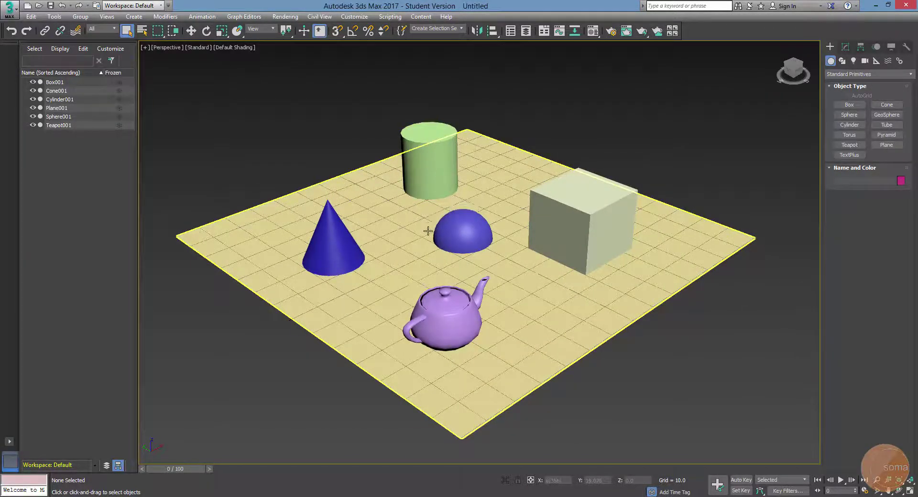
{"action": "key", "text": "alt+w"}
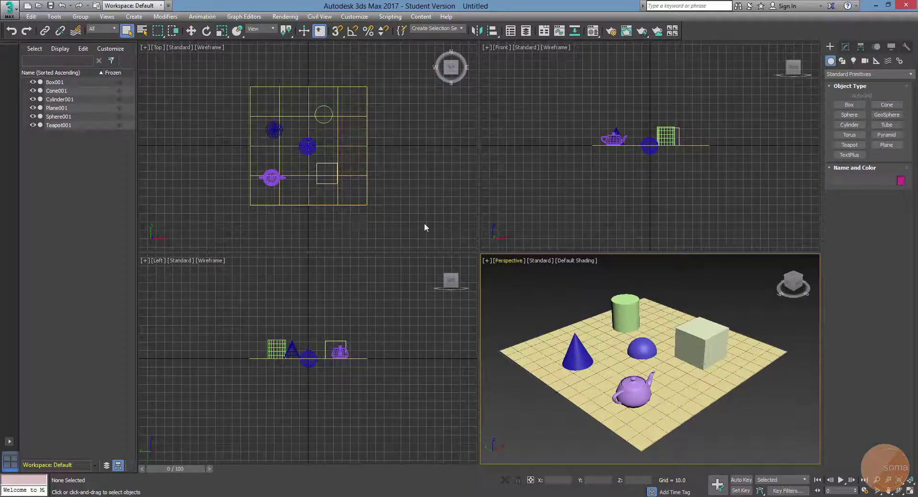
Zoom in, activate Top then Perspective, and re-maximize Perspective zoomed out to the whole plane
{"action": "middle_click_drag", "start_coordinate": [640, 364], "coordinate": [649, 360]}
{"action": "scroll", "coordinate": [648, 360], "scroll_direction": "up", "scroll_amount": 2}
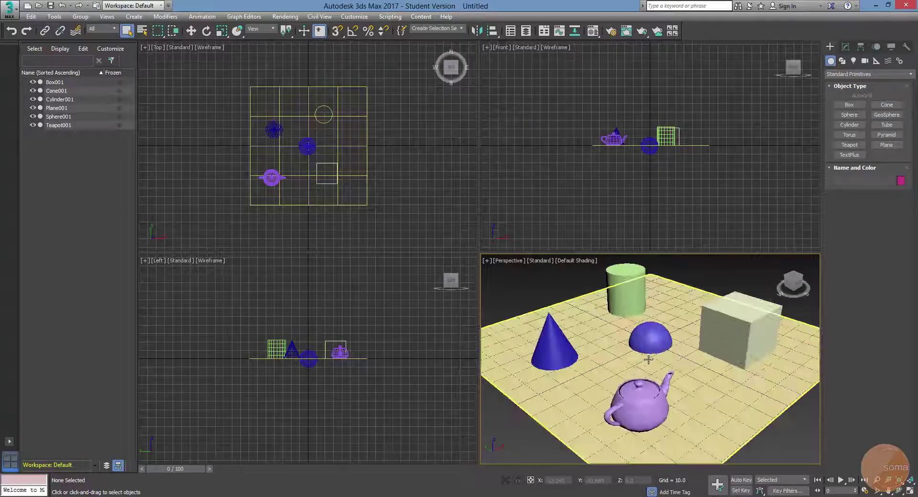
{"action": "scroll", "coordinate": [660, 349], "scroll_direction": "up", "scroll_amount": 2}
{"action": "scroll", "coordinate": [678, 335], "scroll_direction": "up", "scroll_amount": 1}
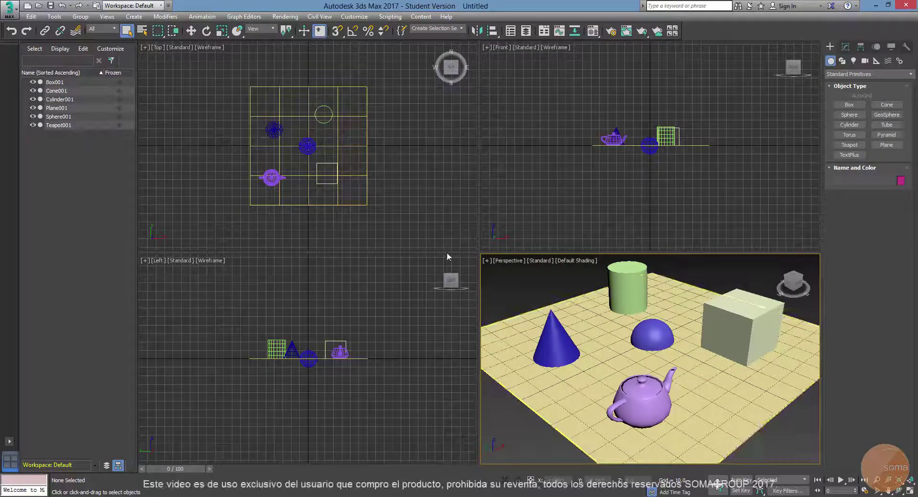
{"action": "left_click", "coordinate": [350, 205]}
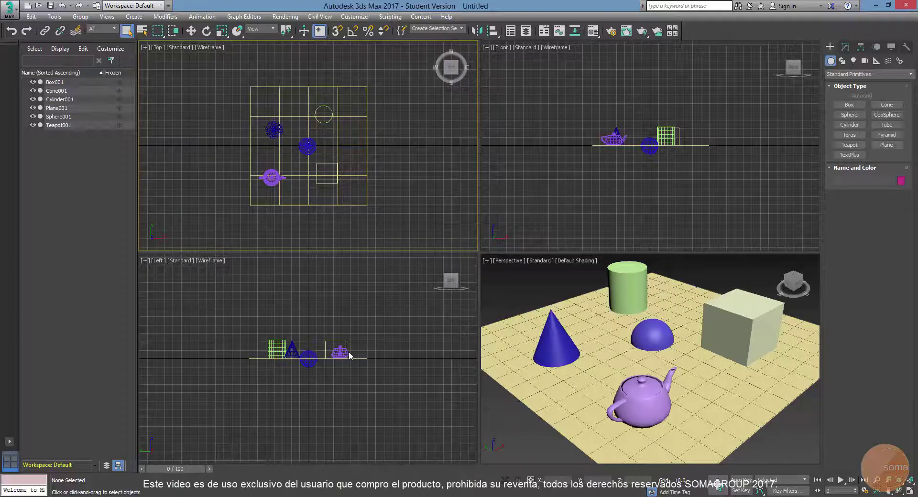
{"action": "left_click", "coordinate": [511, 273]}
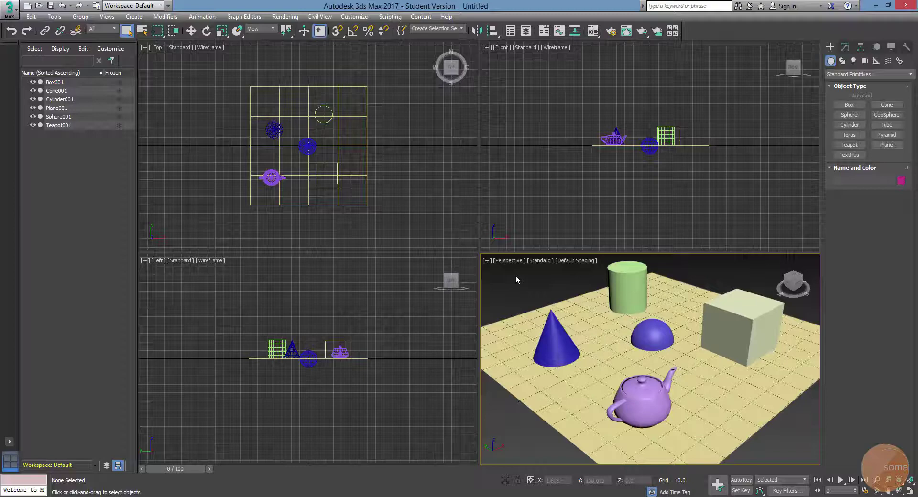
{"action": "key", "text": "alt+w"}
{"action": "scroll", "coordinate": [455, 251], "scroll_direction": "down", "scroll_amount": 3}
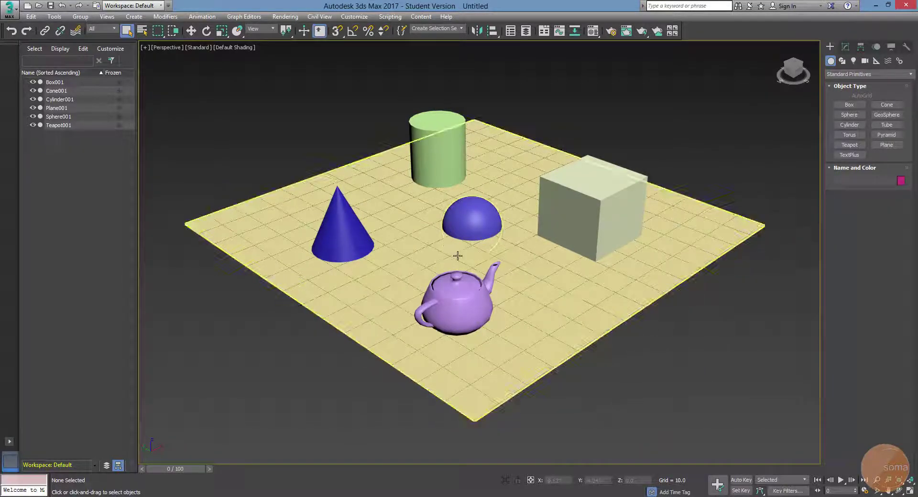
Pan, zoom and orbit the Perspective view to a lower, frontal angle on the plane
{"action": "middle_click_drag", "start_coordinate": [454, 251], "coordinate": [469, 253]}
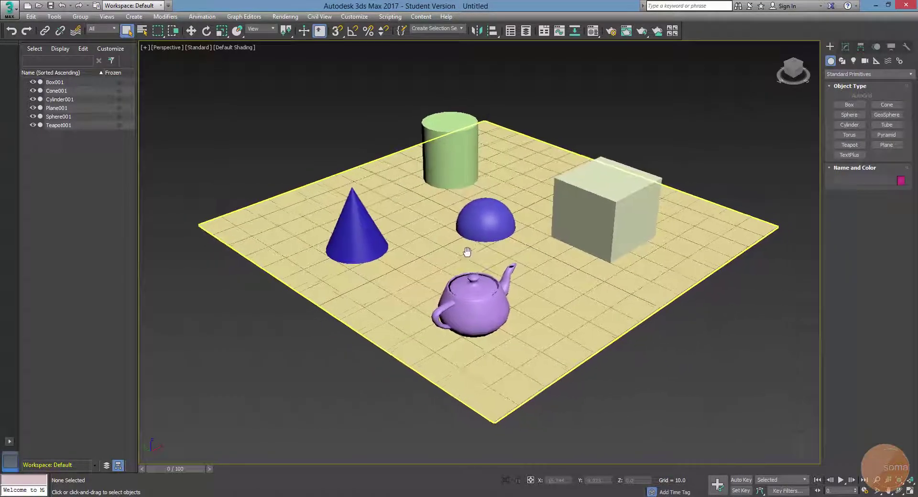
{"action": "scroll", "coordinate": [469, 253], "scroll_direction": "down", "scroll_amount": 2}
{"action": "scroll", "coordinate": [469, 253], "scroll_direction": "down", "scroll_amount": 2}
{"action": "scroll", "coordinate": [468, 247], "scroll_direction": "up", "scroll_amount": 8}
{"action": "scroll", "coordinate": [468, 247], "scroll_direction": "down", "scroll_amount": 8}
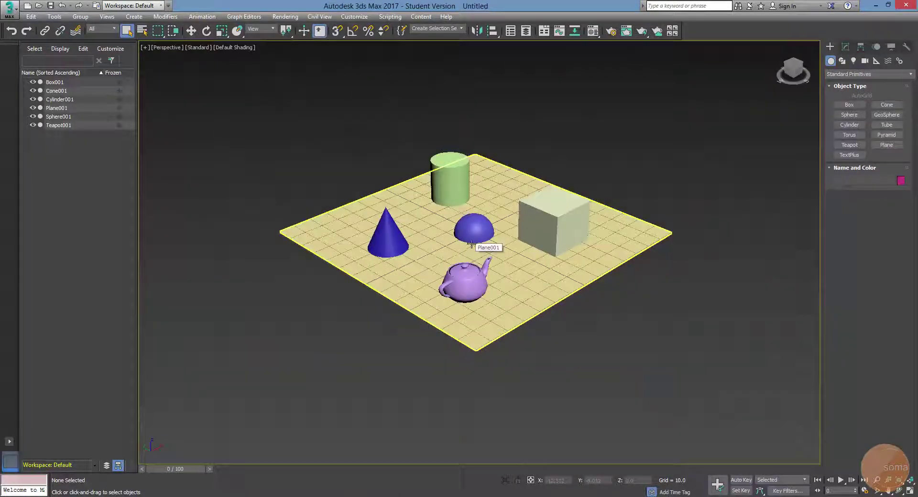
{"action": "scroll", "coordinate": [471, 242], "scroll_direction": "up", "scroll_amount": 5}
{"action": "scroll", "coordinate": [473, 239], "scroll_direction": "down", "scroll_amount": 2}
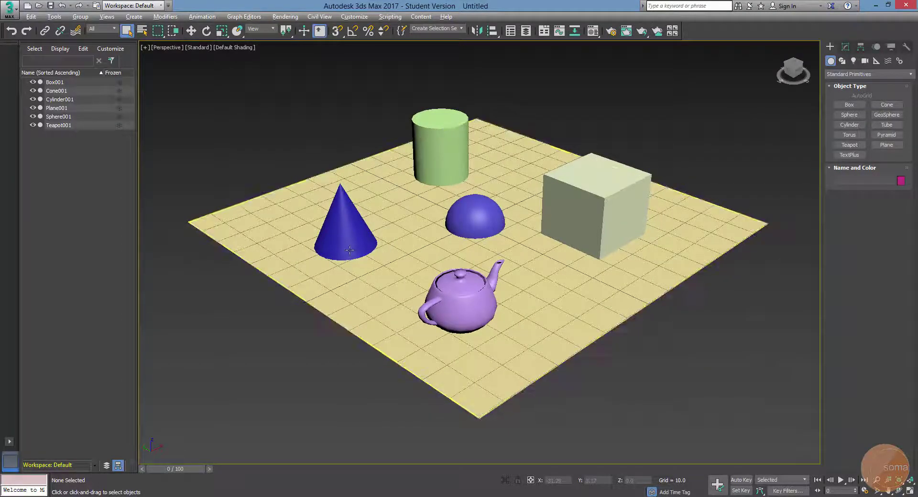
{"action": "mouse_move", "coordinate": [349, 249]}
{"action": "middle_mouse_down", "text": "alt"}
{"action": "mouse_move", "coordinate": [516, 176]}
{"action": "mouse_move", "coordinate": [320, 162]}
{"action": "mouse_move", "coordinate": [395, 209]}
{"action": "mouse_move", "coordinate": [416, 262]}
{"action": "mouse_move", "coordinate": [468, 204]}
{"action": "mouse_move", "coordinate": [328, 260]}
{"action": "mouse_move", "coordinate": [461, 260]}
{"action": "middle_mouse_up", "text": "alt"}
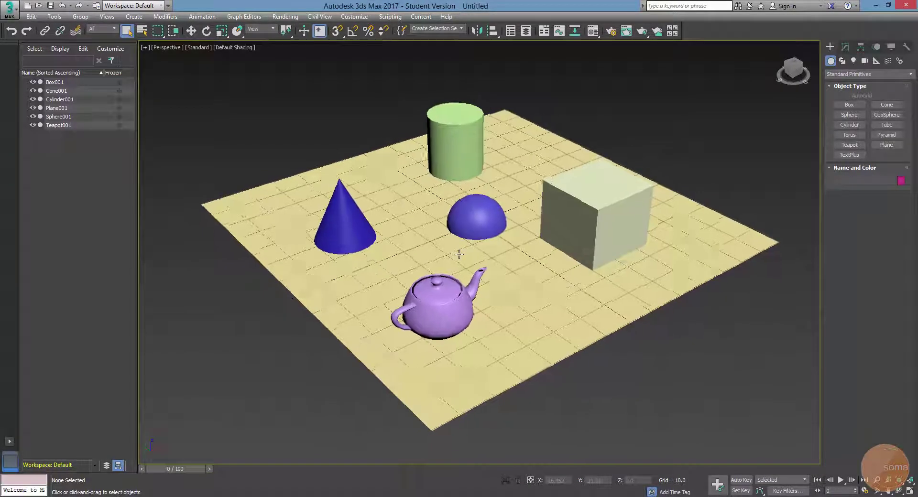
{"action": "mouse_move", "coordinate": [462, 258]}
{"action": "middle_mouse_down", "text": "alt"}
{"action": "mouse_move", "coordinate": [416, 248]}
{"action": "mouse_move", "coordinate": [519, 253]}
{"action": "mouse_move", "coordinate": [529, 199]}
{"action": "mouse_move", "coordinate": [483, 235]}
{"action": "mouse_move", "coordinate": [481, 264]}
{"action": "mouse_move", "coordinate": [379, 236]}
{"action": "mouse_move", "coordinate": [358, 211]}
{"action": "mouse_move", "coordinate": [463, 274]}
{"action": "mouse_move", "coordinate": [504, 270]}
{"action": "mouse_move", "coordinate": [482, 234]}
{"action": "mouse_move", "coordinate": [570, 248]}
{"action": "mouse_move", "coordinate": [465, 254]}
{"action": "mouse_move", "coordinate": [466, 262]}
{"action": "mouse_move", "coordinate": [476, 253]}
{"action": "middle_mouse_up", "text": "alt"}
{"action": "scroll", "coordinate": [478, 251], "scroll_direction": "down", "scroll_amount": 3}
{"action": "scroll", "coordinate": [483, 248], "scroll_direction": "up", "scroll_amount": 2}
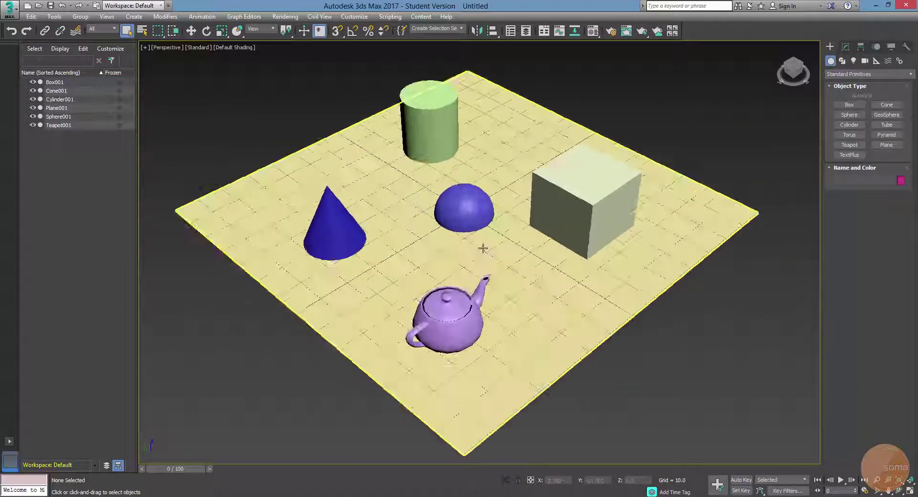
{"action": "key", "text": "alt+w"}
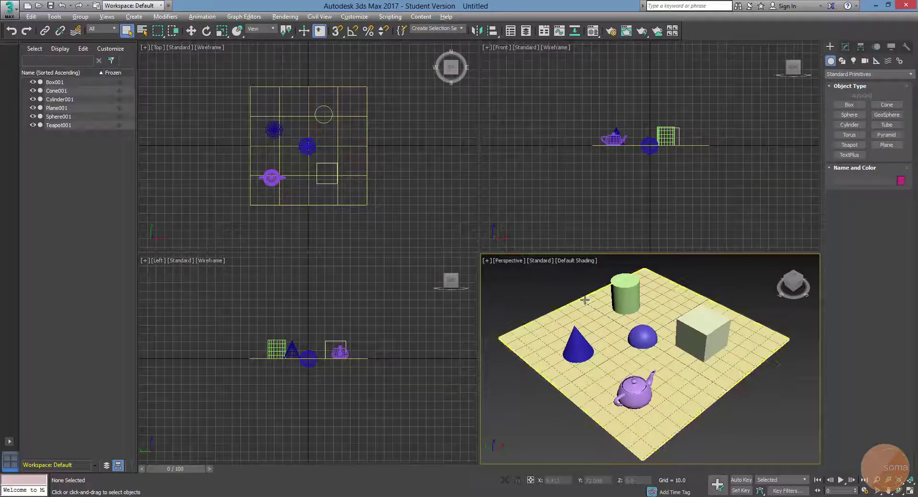
{"action": "key", "text": "alt+w"}
{"action": "mouse_move", "coordinate": [501, 182]}
{"action": "middle_mouse_down", "text": "alt"}
{"action": "mouse_move", "coordinate": [502, 175]}
{"action": "mouse_move", "coordinate": [543, 181]}
{"action": "mouse_move", "coordinate": [512, 181]}
{"action": "mouse_move", "coordinate": [531, 191]}
{"action": "mouse_move", "coordinate": [523, 190]}
{"action": "middle_mouse_up", "text": "alt"}
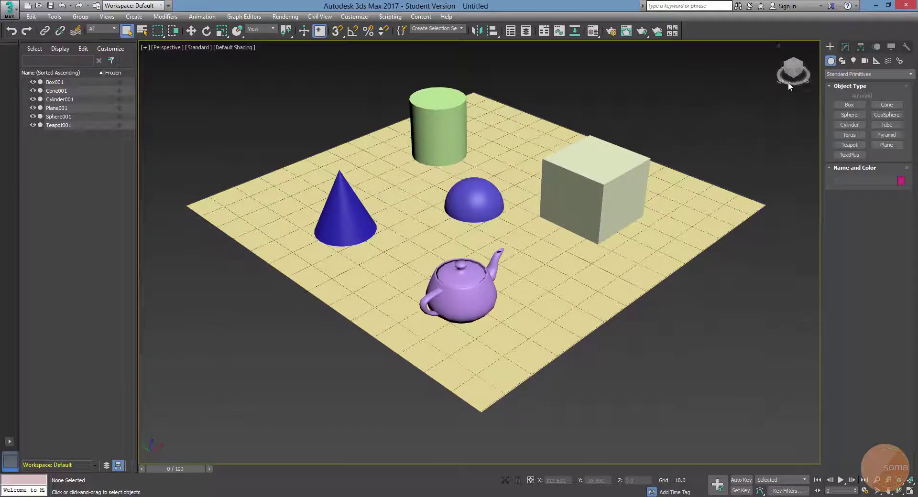
{"action": "left_click_drag", "start_coordinate": [794, 70], "coordinate": [490, 246]}
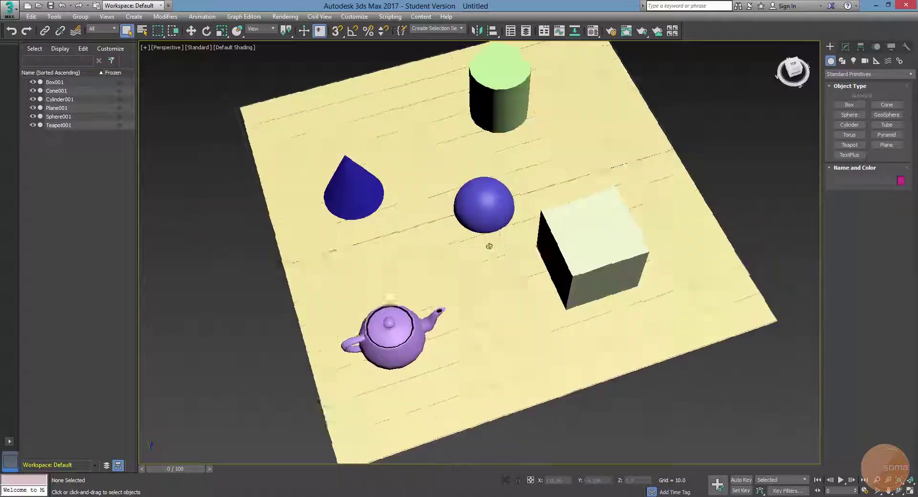
{"action": "middle_click_drag", "start_coordinate": [489, 247], "coordinate": [489, 246], "text": "alt"}
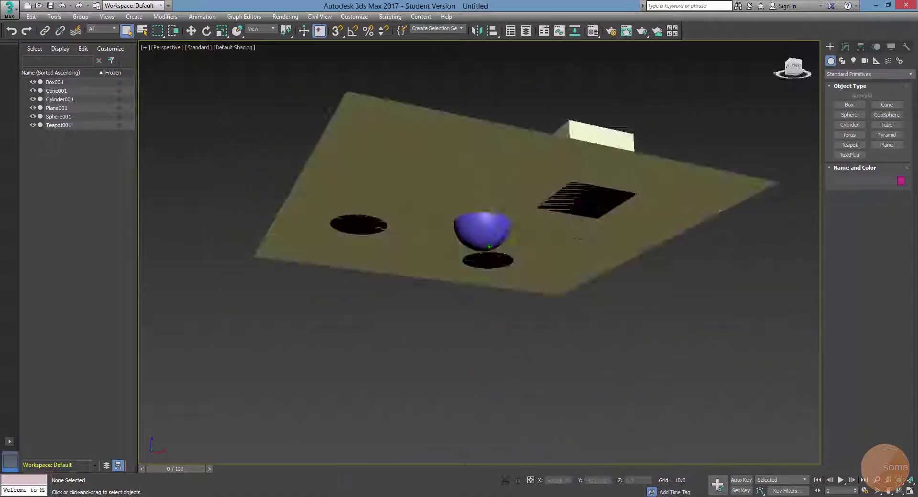
{"action": "key", "text": "shift+z"}
{"action": "key", "text": "shift+z"}
{"action": "key", "text": "shift+z"}
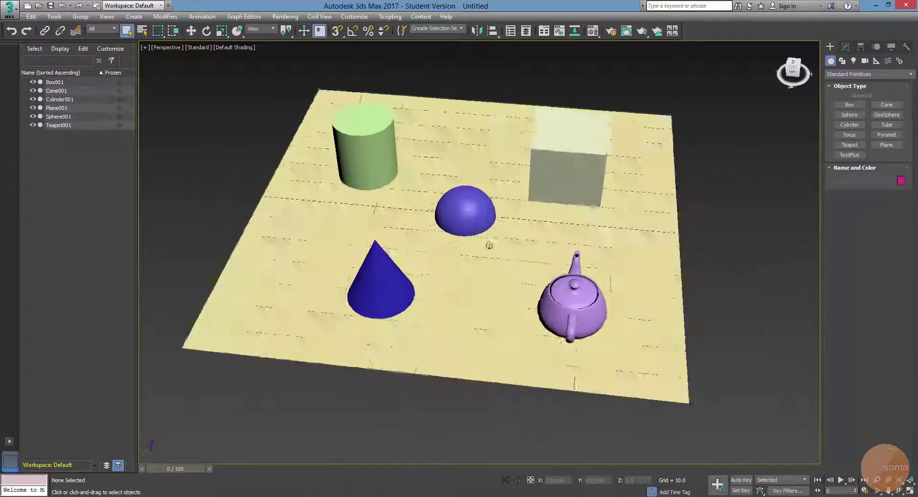
{"action": "key", "text": "shift+z"}
{"action": "key", "text": "shift+z"}
{"action": "key", "text": "shift+z"}
{"action": "key", "text": "shift+z"}
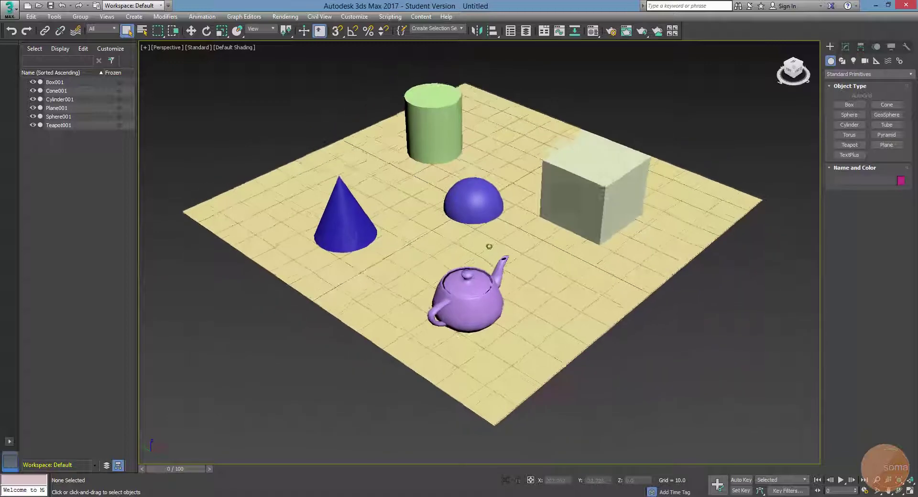
{"action": "key", "text": "shift+z"}
Step the ViewCube through Left, Front, Right and Top views, then return to Home
{"action": "left_click", "coordinate": [792, 77]}
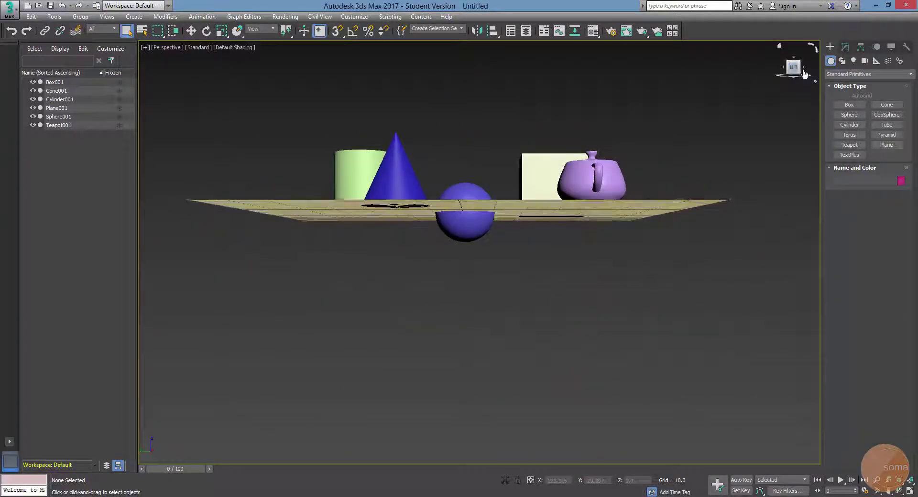
{"action": "left_click", "coordinate": [805, 68]}
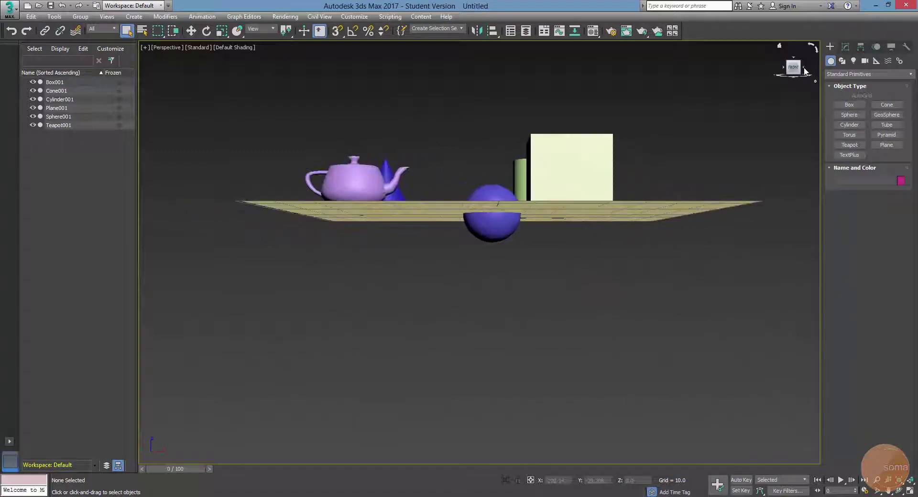
{"action": "left_click", "coordinate": [805, 69]}
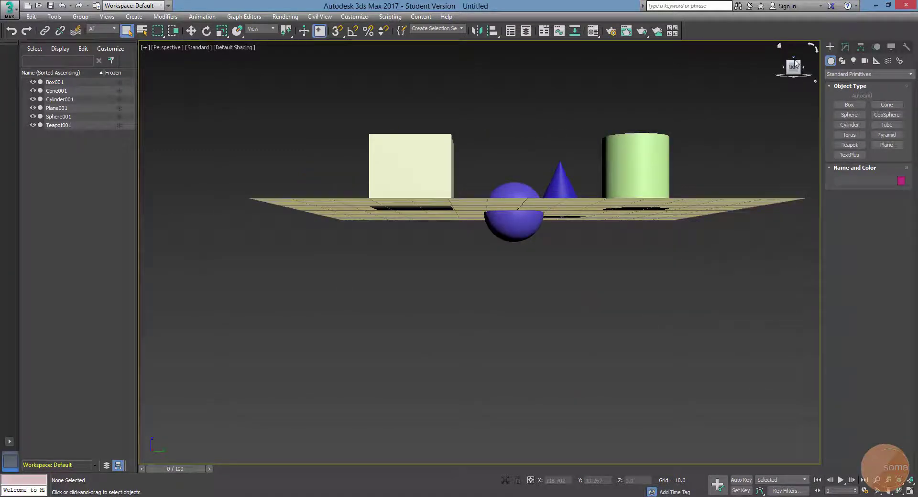
{"action": "left_click", "coordinate": [796, 63]}
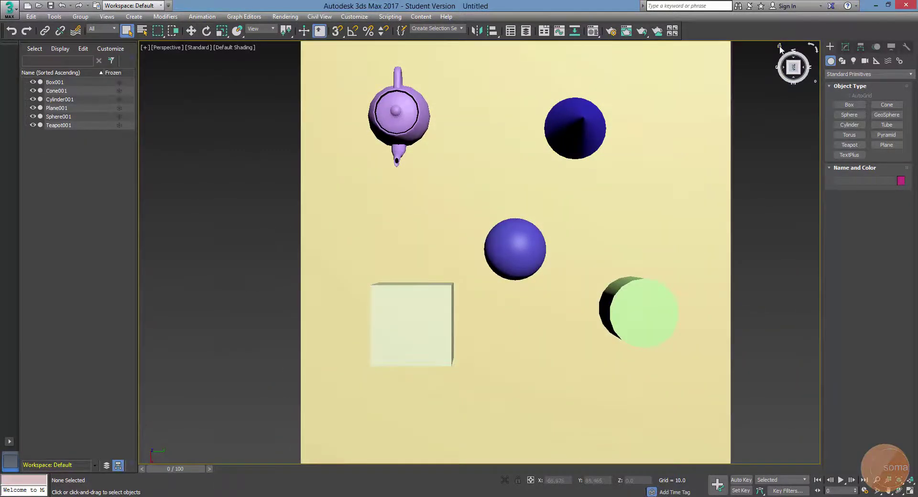
{"action": "left_click", "coordinate": [780, 46]}
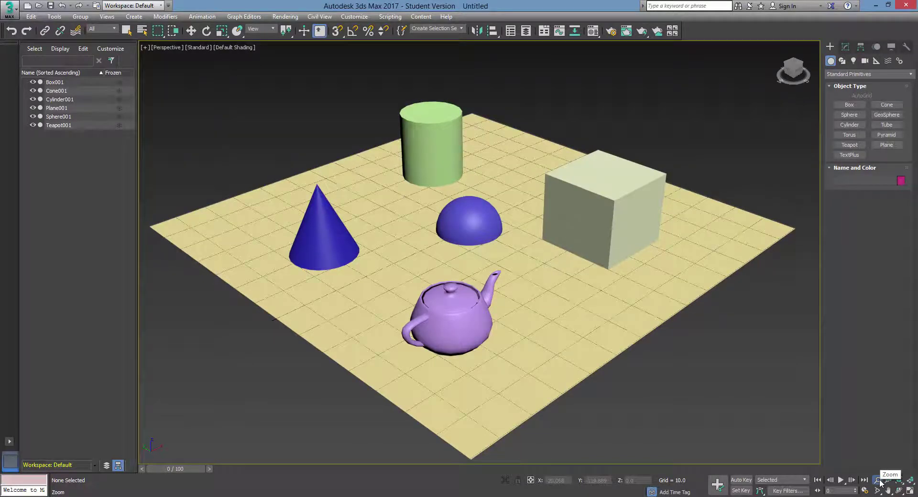
Zoom the Perspective view out and back in with the mouse wheel to vary the scene framing
{"action": "mouse_move", "coordinate": [451, 301]}
{"action": "left_mouse_down"}
{"action": "mouse_move", "coordinate": [454, 290]}
{"action": "mouse_move", "coordinate": [451, 346]}
{"action": "left_mouse_up"}
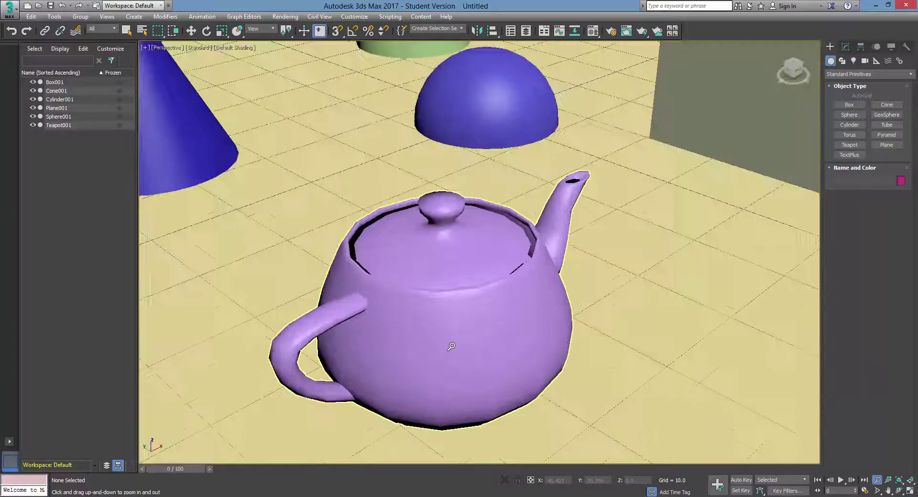
{"action": "scroll", "coordinate": [451, 319], "scroll_direction": "up", "scroll_amount": 2}
{"action": "scroll", "coordinate": [451, 319], "scroll_direction": "up", "scroll_amount": 2}
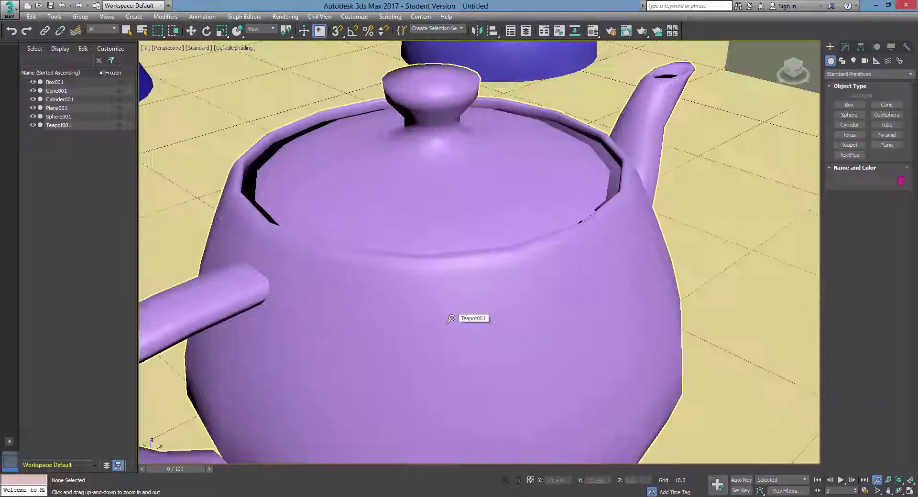
{"action": "scroll", "coordinate": [451, 318], "scroll_direction": "up", "scroll_amount": 2}
{"action": "scroll", "coordinate": [451, 318], "scroll_direction": "up", "scroll_amount": 3}
{"action": "scroll", "coordinate": [451, 319], "scroll_direction": "down", "scroll_amount": 2}
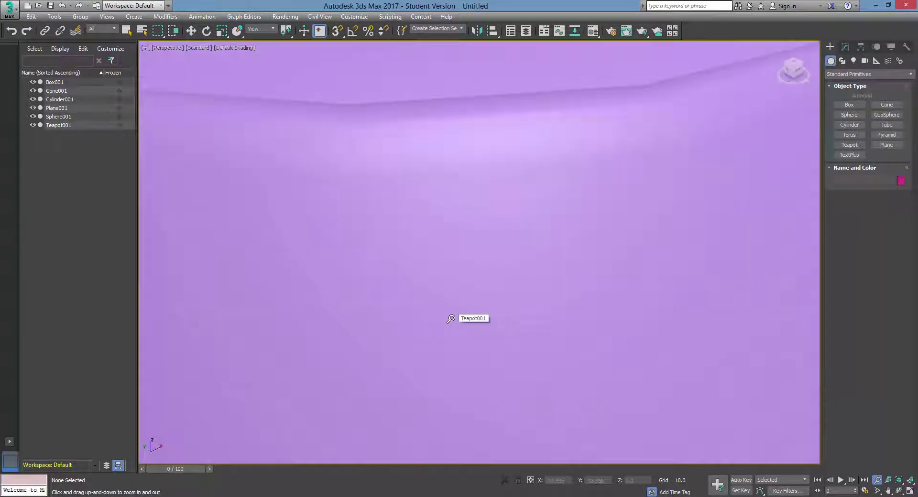
{"action": "scroll", "coordinate": [451, 319], "scroll_direction": "down", "scroll_amount": 3}
{"action": "scroll", "coordinate": [452, 319], "scroll_direction": "down", "scroll_amount": 3}
{"action": "scroll", "coordinate": [453, 324], "scroll_direction": "down", "scroll_amount": 1}
{"action": "scroll", "coordinate": [452, 325], "scroll_direction": "up", "scroll_amount": 2}
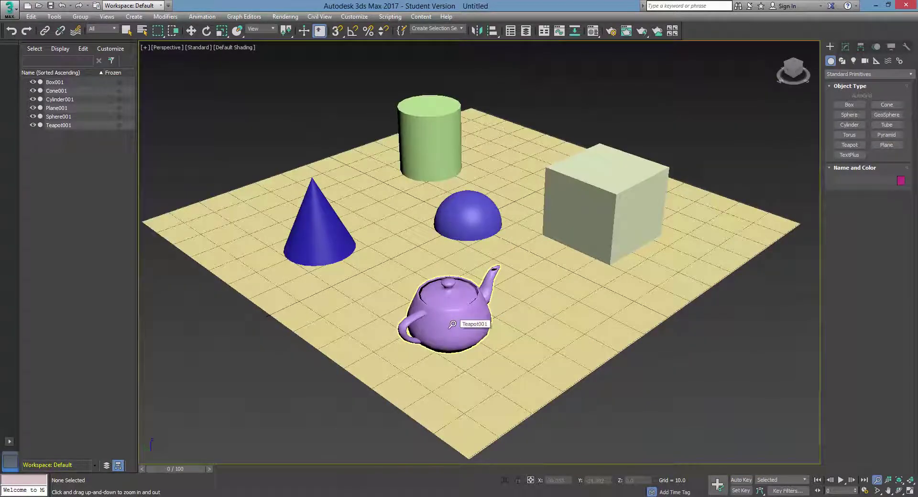
{"action": "scroll", "coordinate": [453, 325], "scroll_direction": "up", "scroll_amount": 2}
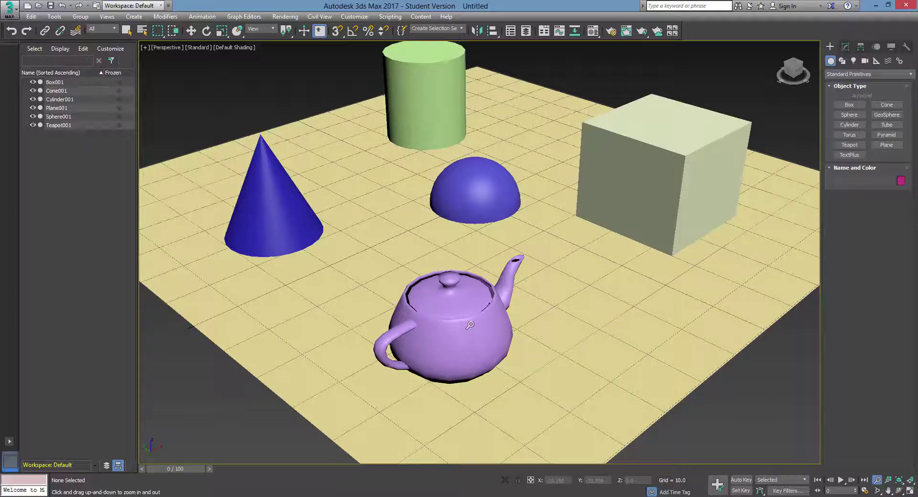
Zoom in on the teapot, sphere and box, then wheel back out to the whole plane
{"action": "mouse_move", "coordinate": [463, 308]}
{"action": "left_mouse_down"}
{"action": "mouse_move", "coordinate": [472, 283]}
{"action": "mouse_move", "coordinate": [468, 338]}
{"action": "mouse_move", "coordinate": [514, 314]}
{"action": "mouse_move", "coordinate": [486, 355]}
{"action": "mouse_move", "coordinate": [482, 316]}
{"action": "left_mouse_up"}
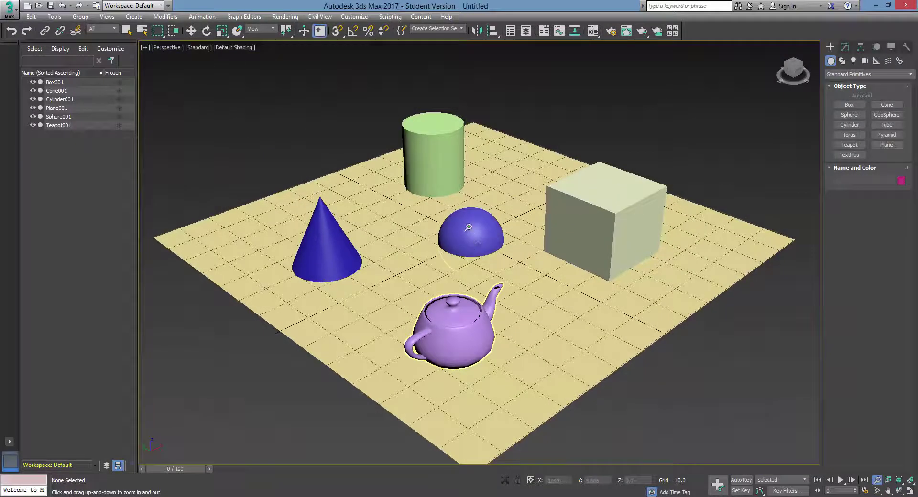
{"action": "mouse_move", "coordinate": [469, 227]}
{"action": "left_mouse_down"}
{"action": "mouse_move", "coordinate": [492, 180]}
{"action": "mouse_move", "coordinate": [469, 232]}
{"action": "left_mouse_up"}
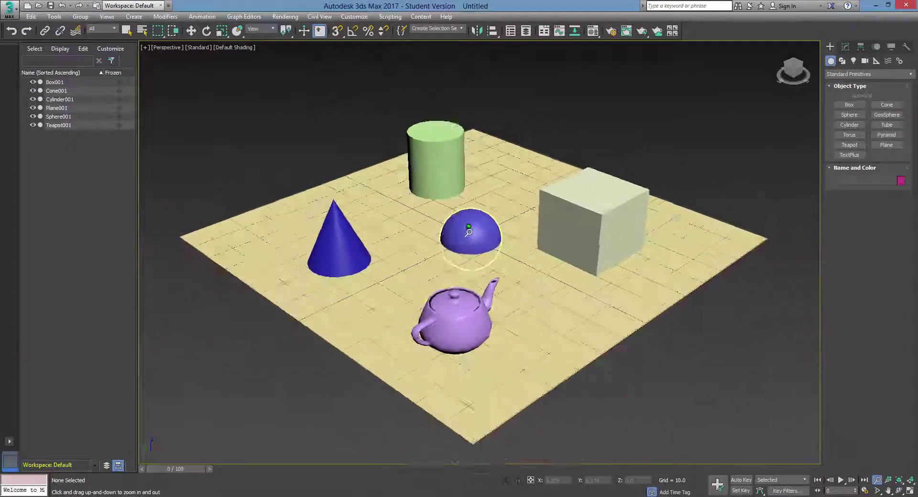
{"action": "mouse_move", "coordinate": [604, 227]}
{"action": "left_mouse_down"}
{"action": "mouse_move", "coordinate": [617, 186]}
{"action": "mouse_move", "coordinate": [607, 221]}
{"action": "mouse_move", "coordinate": [595, 226]}
{"action": "left_mouse_up"}
{"action": "scroll", "coordinate": [452, 250], "scroll_direction": "up", "scroll_amount": 3}
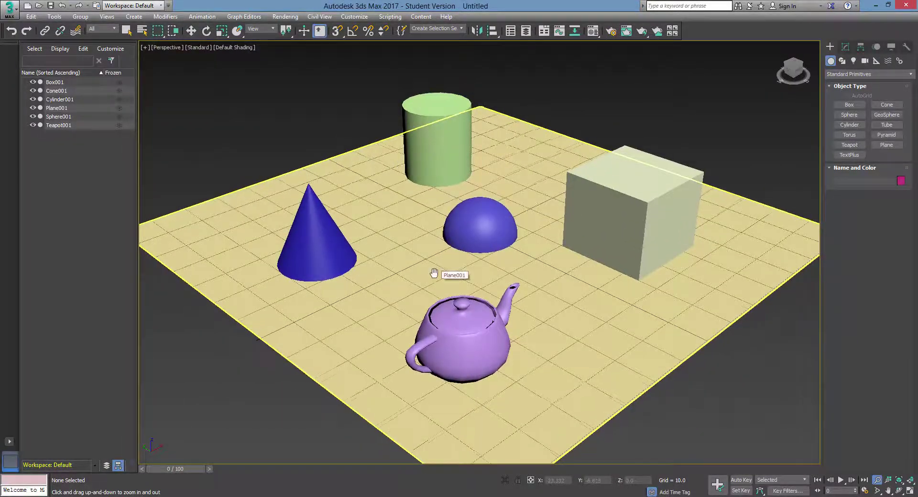
{"action": "scroll", "coordinate": [434, 276], "scroll_direction": "up", "scroll_amount": 2}
{"action": "scroll", "coordinate": [433, 275], "scroll_direction": "down", "scroll_amount": 2}
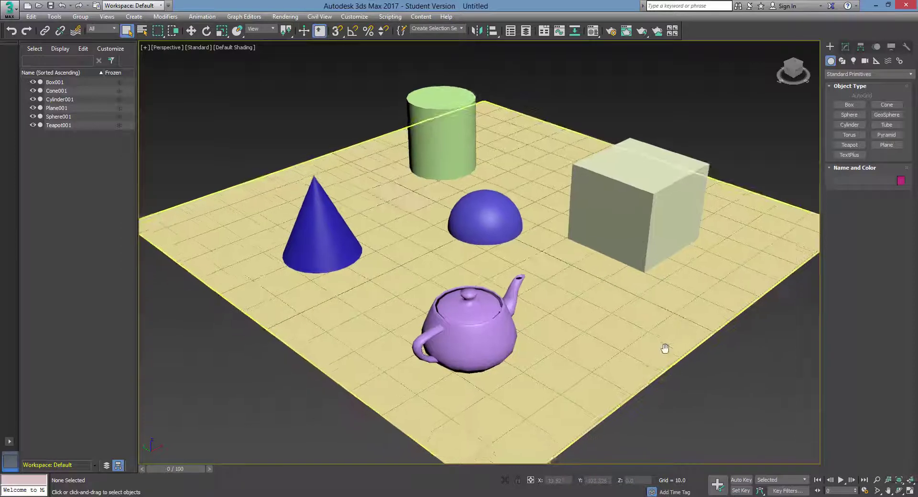
Show Top, Front, Left and Perspective views and zoom all four in together with Zoom All
{"action": "key", "text": "alt+w"}
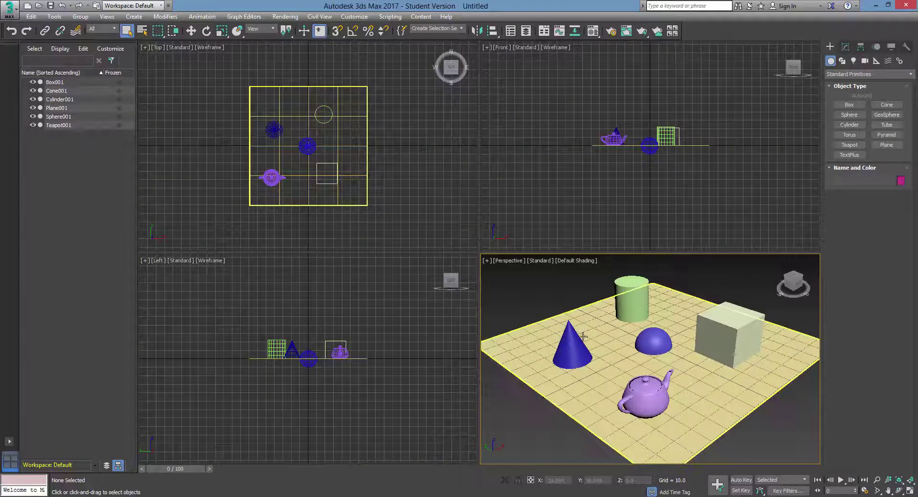
{"action": "left_click", "coordinate": [888, 480]}
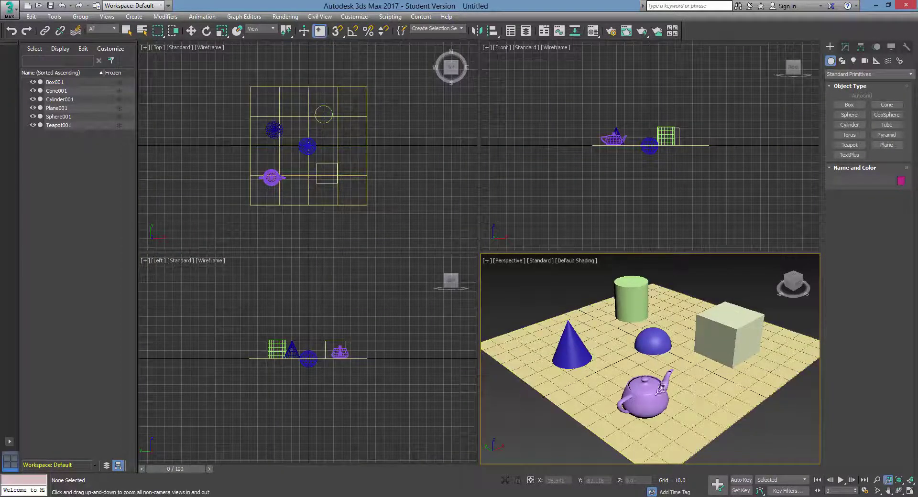
{"action": "mouse_move", "coordinate": [645, 376]}
{"action": "left_mouse_down"}
{"action": "mouse_move", "coordinate": [652, 346]}
{"action": "mouse_move", "coordinate": [649, 395]}
{"action": "mouse_move", "coordinate": [652, 374]}
{"action": "mouse_move", "coordinate": [638, 390]}
{"action": "mouse_move", "coordinate": [532, 340]}
{"action": "mouse_move", "coordinate": [645, 348]}
{"action": "left_mouse_up"}
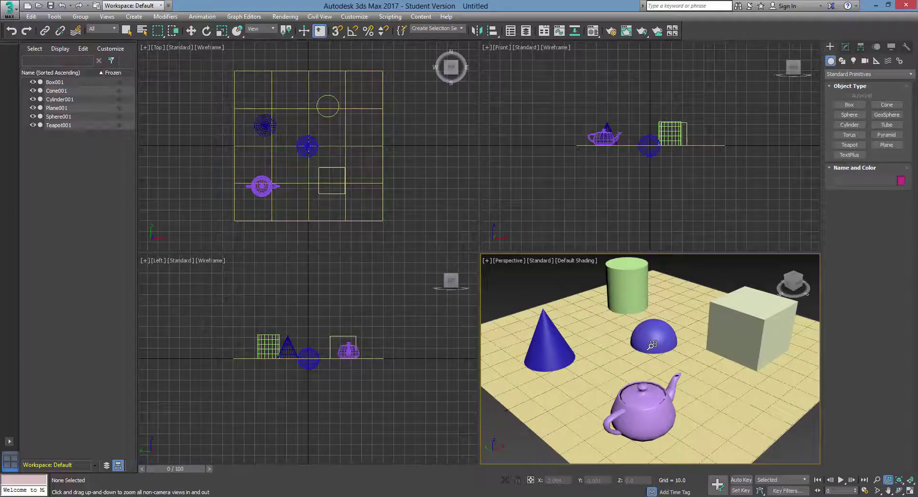
{"action": "mouse_move", "coordinate": [653, 345]}
{"action": "left_mouse_down"}
{"action": "mouse_move", "coordinate": [666, 325]}
{"action": "mouse_move", "coordinate": [684, 378]}
{"action": "left_mouse_up"}
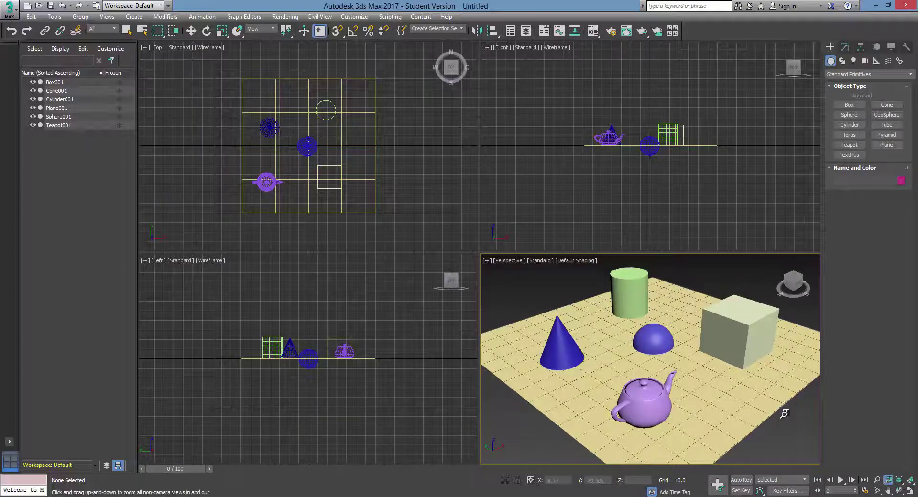
Maximize the Perspective view, select the teapot and zoom out around it
{"action": "key", "text": "alt+w"}
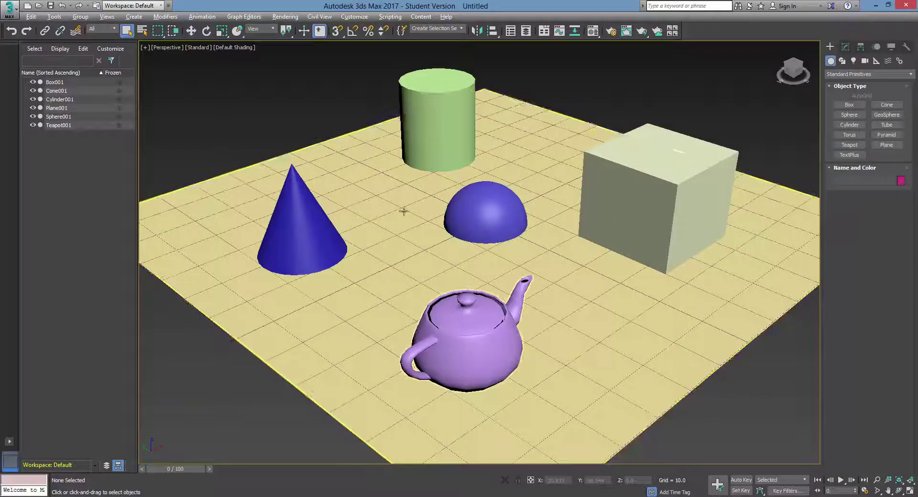
{"action": "left_click", "coordinate": [427, 302]}
{"action": "scroll", "coordinate": [471, 287], "scroll_direction": "down", "scroll_amount": 4}
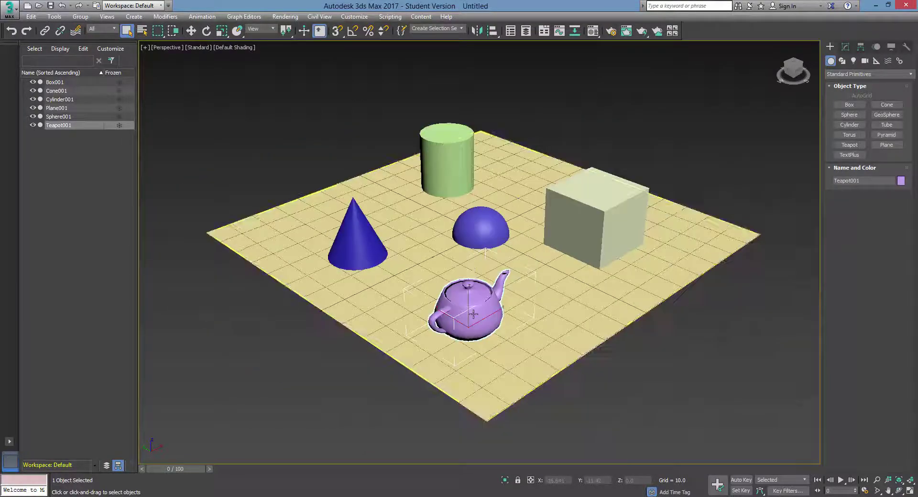
{"action": "scroll", "coordinate": [473, 315], "scroll_direction": "down", "scroll_amount": 2}
Deselect the teapot, adjust the zoom, then Zoom Extents to frame all five objects
{"action": "left_click", "coordinate": [660, 399]}
{"action": "scroll", "coordinate": [473, 295], "scroll_direction": "up", "scroll_amount": 3}
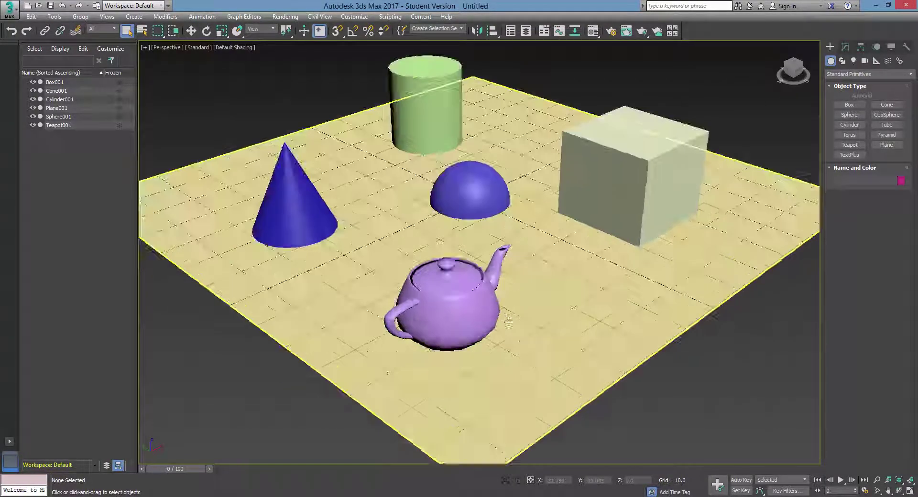
{"action": "scroll", "coordinate": [474, 295], "scroll_direction": "up", "scroll_amount": 2}
{"action": "scroll", "coordinate": [474, 295], "scroll_direction": "down", "scroll_amount": 2}
{"action": "scroll", "coordinate": [473, 295], "scroll_direction": "up", "scroll_amount": 4}
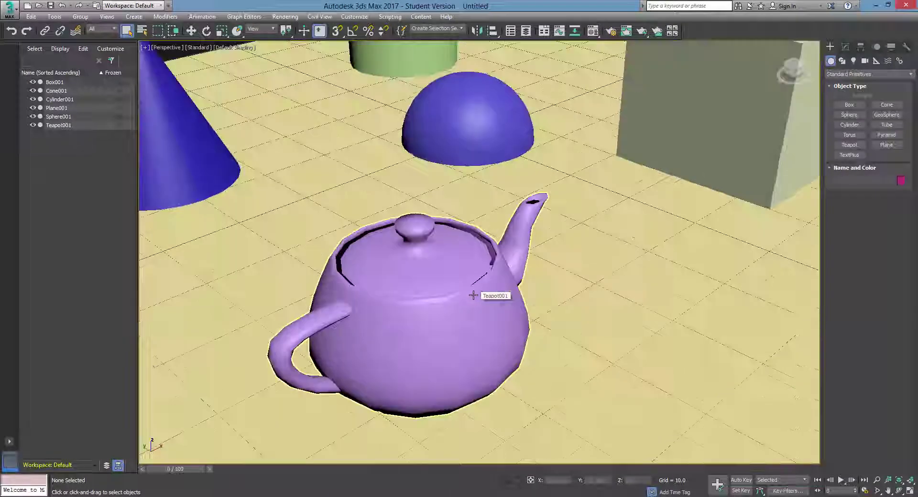
{"action": "left_click", "coordinate": [892, 478]}
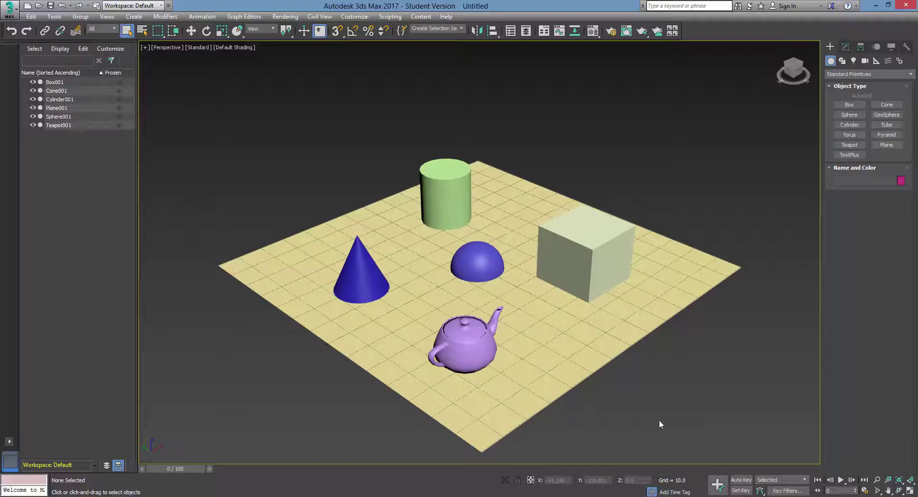
{"action": "key", "text": "alt+w"}
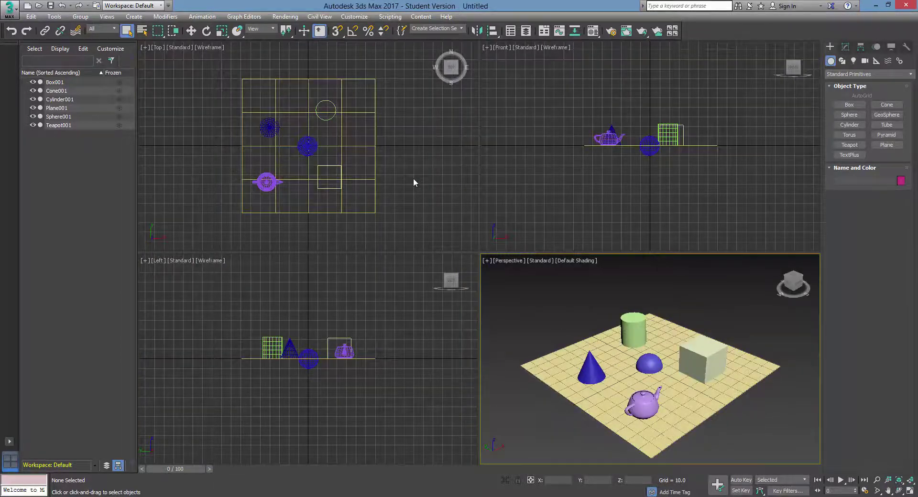
{"action": "middle_click_drag", "start_coordinate": [413, 178], "coordinate": [344, 170]}
{"action": "scroll", "coordinate": [343, 170], "scroll_direction": "up", "scroll_amount": 5}
{"action": "scroll", "coordinate": [338, 171], "scroll_direction": "up", "scroll_amount": 5}
{"action": "scroll", "coordinate": [357, 188], "scroll_direction": "down", "scroll_amount": 4}
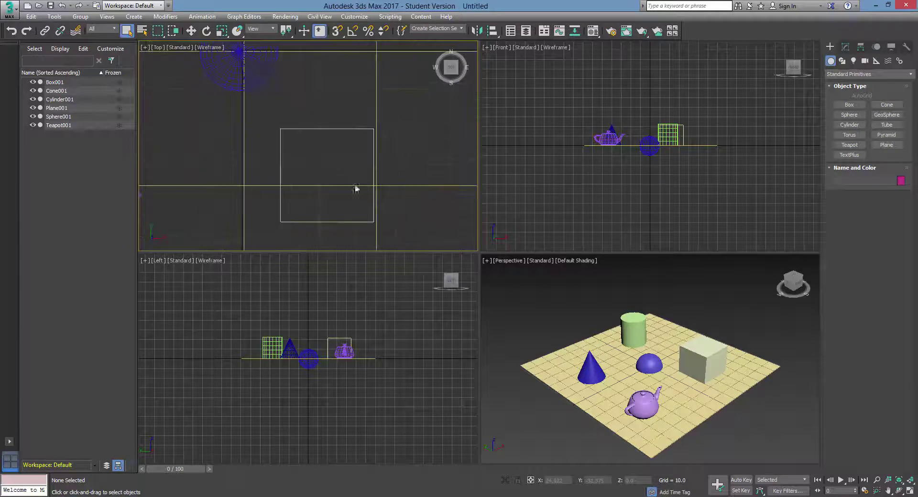
{"action": "left_click", "coordinate": [900, 482]}
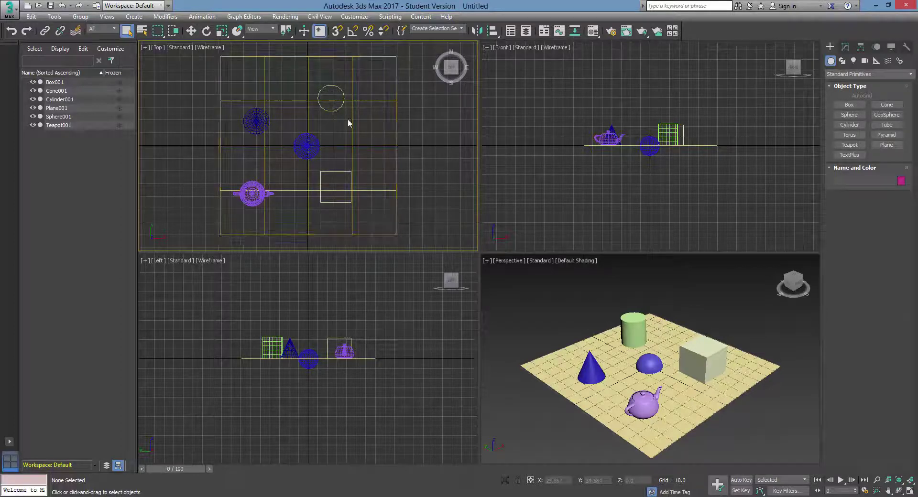
{"action": "middle_click", "coordinate": [532, 294]}
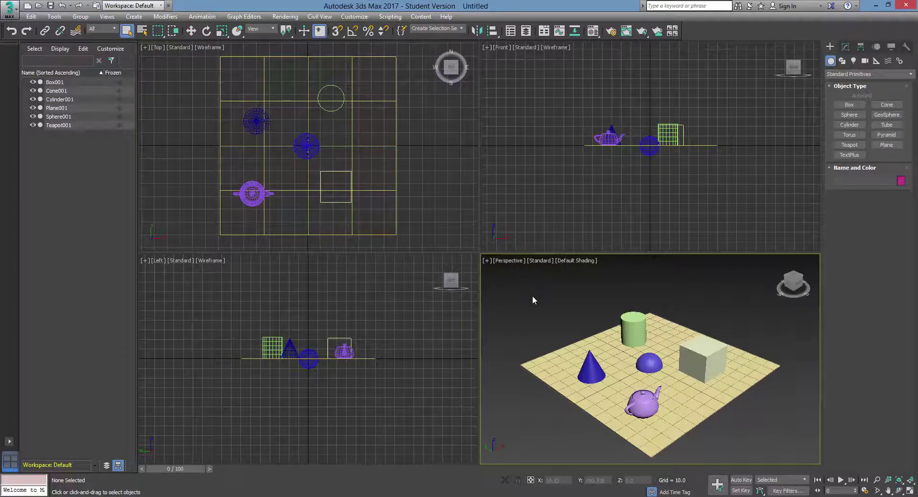
{"action": "key", "text": "alt+w"}
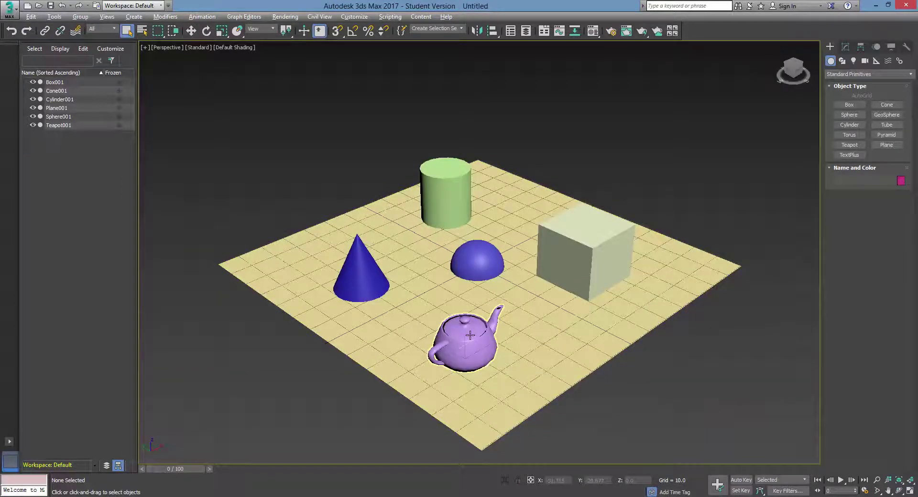
{"action": "left_click", "coordinate": [466, 364]}
{"action": "scroll", "coordinate": [466, 366], "scroll_direction": "up", "scroll_amount": 2}
{"action": "middle_click_drag", "start_coordinate": [470, 331], "coordinate": [468, 351], "text": "alt"}
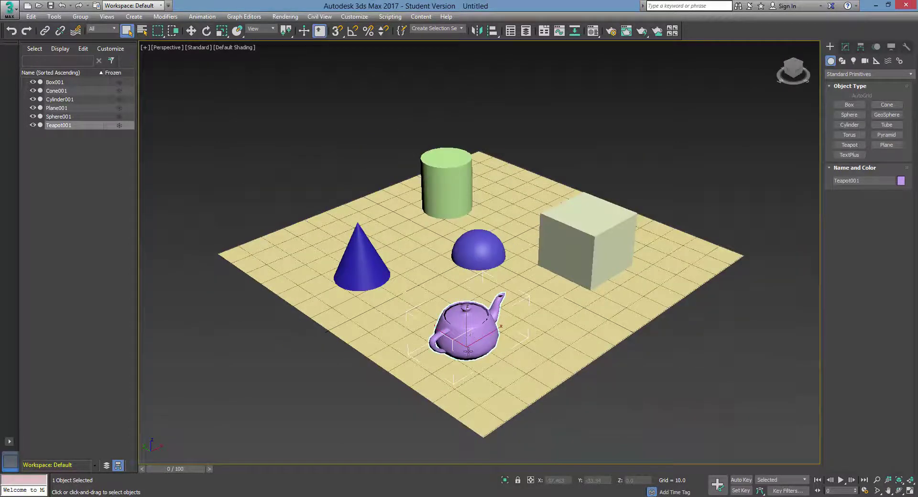
{"action": "scroll", "coordinate": [469, 338], "scroll_direction": "down", "scroll_amount": 2}
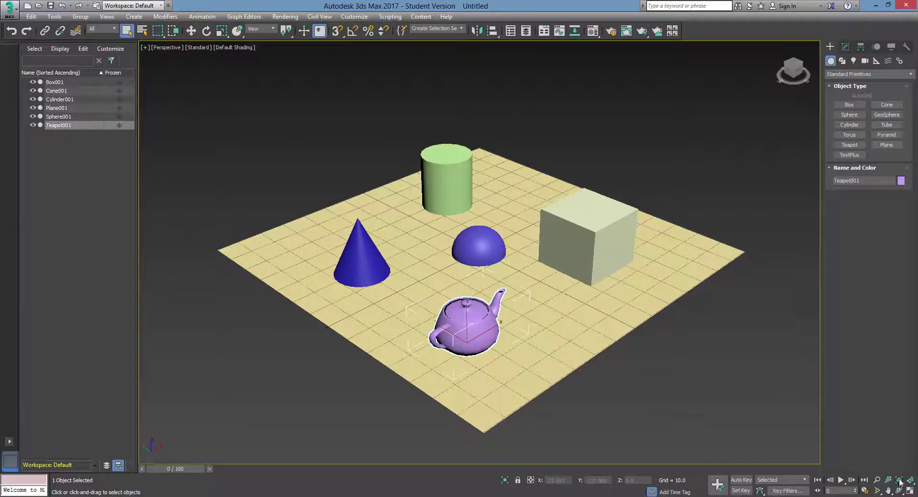
{"action": "left_click", "coordinate": [899, 482]}
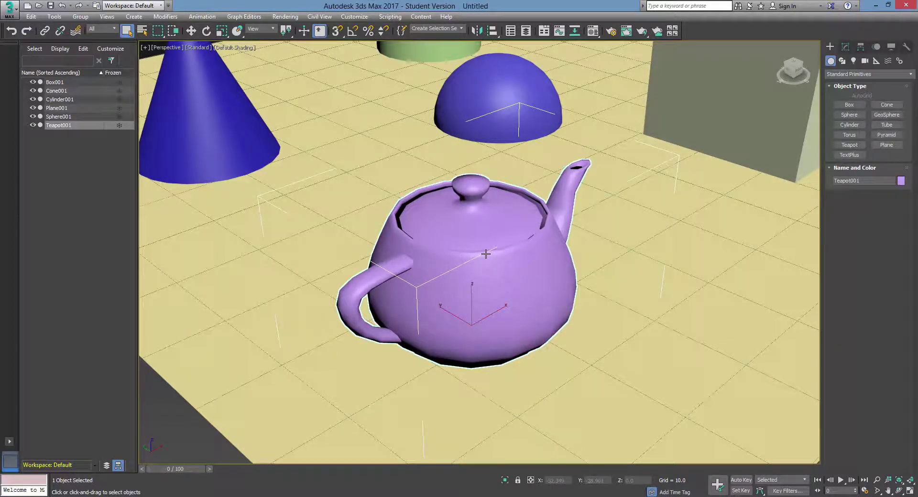
{"action": "scroll", "coordinate": [465, 252], "scroll_direction": "down", "scroll_amount": 8}
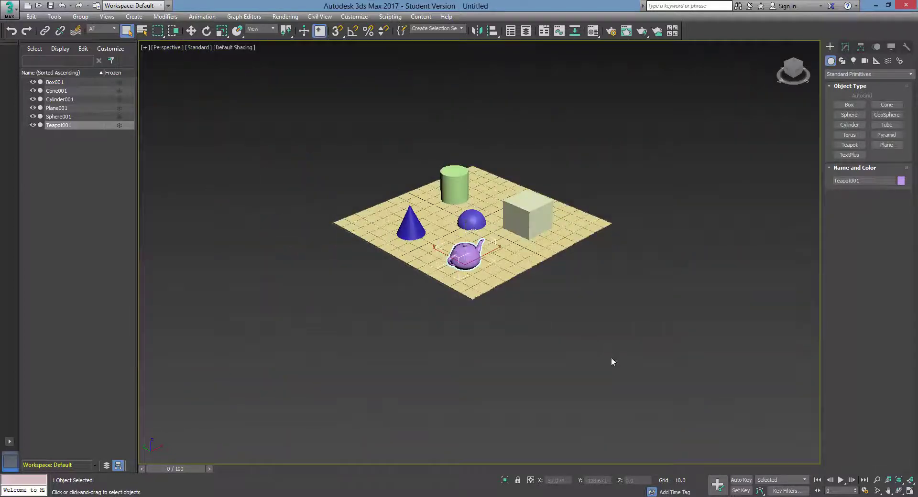
{"action": "left_click", "coordinate": [611, 357]}
{"action": "scroll", "coordinate": [480, 230], "scroll_direction": "up", "scroll_amount": 4}
{"action": "key", "text": "z"}
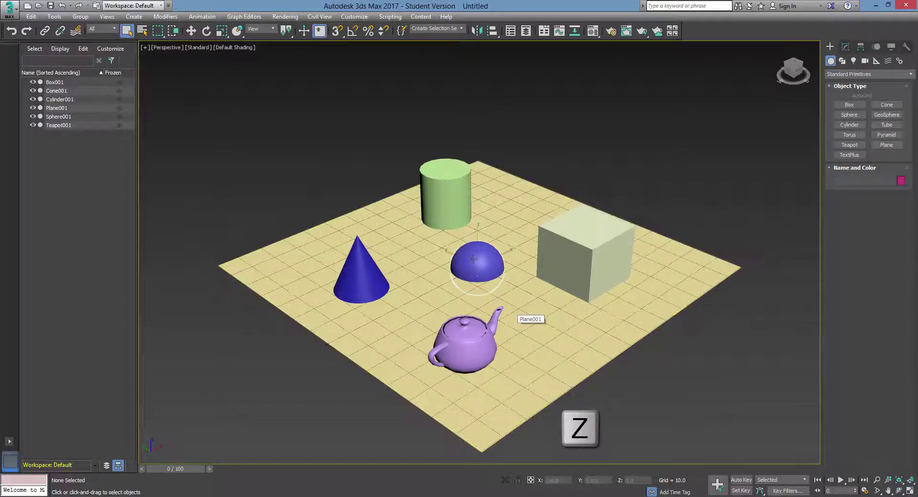
Select the sphere, frame it with Z, and orbit around it
{"action": "left_click", "coordinate": [492, 275]}
{"action": "key", "text": "z"}
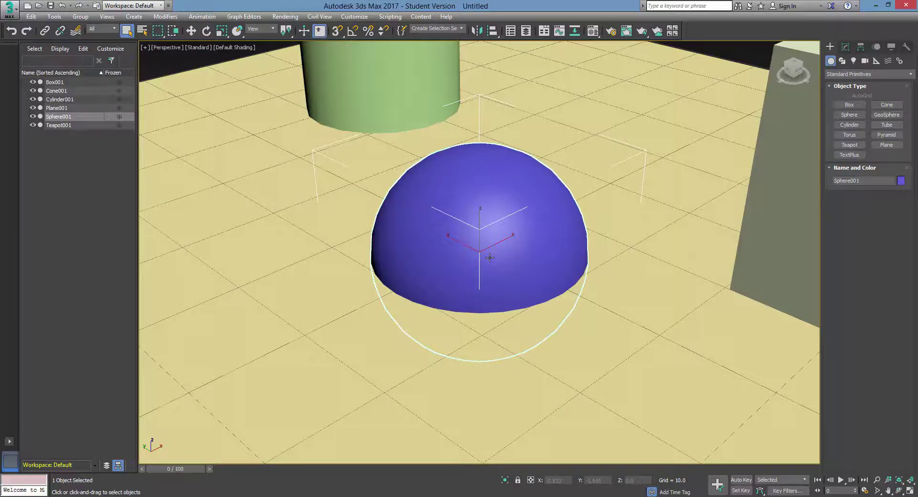
{"action": "mouse_move", "coordinate": [489, 251]}
{"action": "middle_mouse_down", "text": "alt"}
{"action": "mouse_move", "coordinate": [471, 233]}
{"action": "mouse_move", "coordinate": [562, 273]}
{"action": "mouse_move", "coordinate": [647, 255]}
{"action": "mouse_move", "coordinate": [647, 242]}
{"action": "mouse_move", "coordinate": [470, 243]}
{"action": "mouse_move", "coordinate": [418, 303]}
{"action": "mouse_move", "coordinate": [449, 265]}
{"action": "middle_mouse_up", "text": "alt"}
{"action": "scroll", "coordinate": [450, 265], "scroll_direction": "down", "scroll_amount": 3}
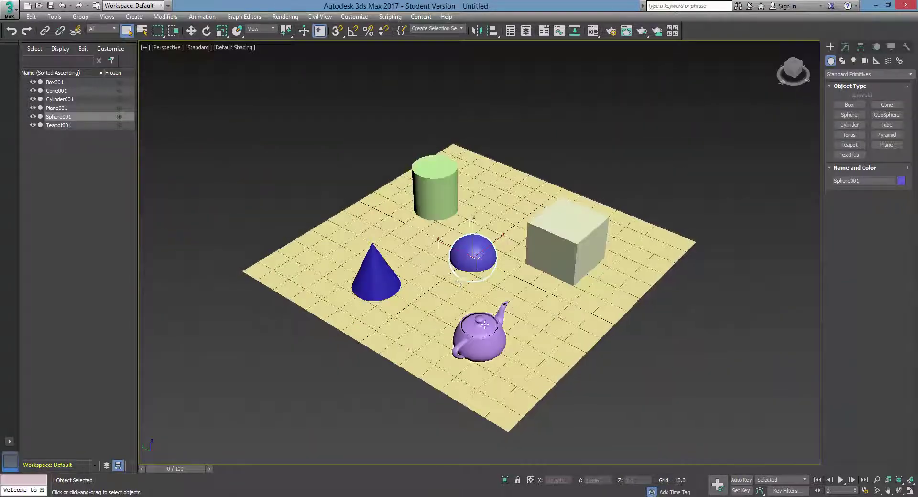
Select the teapot, orbit to a low angle, then deselect it and pan the view downward
{"action": "left_click", "coordinate": [478, 334]}
{"action": "scroll", "coordinate": [500, 322], "scroll_direction": "up", "scroll_amount": 5}
{"action": "mouse_move", "coordinate": [500, 322]}
{"action": "middle_mouse_down", "text": "alt"}
{"action": "mouse_move", "coordinate": [400, 300]}
{"action": "mouse_move", "coordinate": [334, 334]}
{"action": "mouse_move", "coordinate": [502, 331]}
{"action": "mouse_move", "coordinate": [496, 395]}
{"action": "mouse_move", "coordinate": [515, 365]}
{"action": "mouse_move", "coordinate": [507, 300]}
{"action": "mouse_move", "coordinate": [502, 287]}
{"action": "mouse_move", "coordinate": [498, 303]}
{"action": "mouse_move", "coordinate": [489, 269]}
{"action": "middle_mouse_up", "text": "alt"}
{"action": "scroll", "coordinate": [489, 269], "scroll_direction": "down", "scroll_amount": 2}
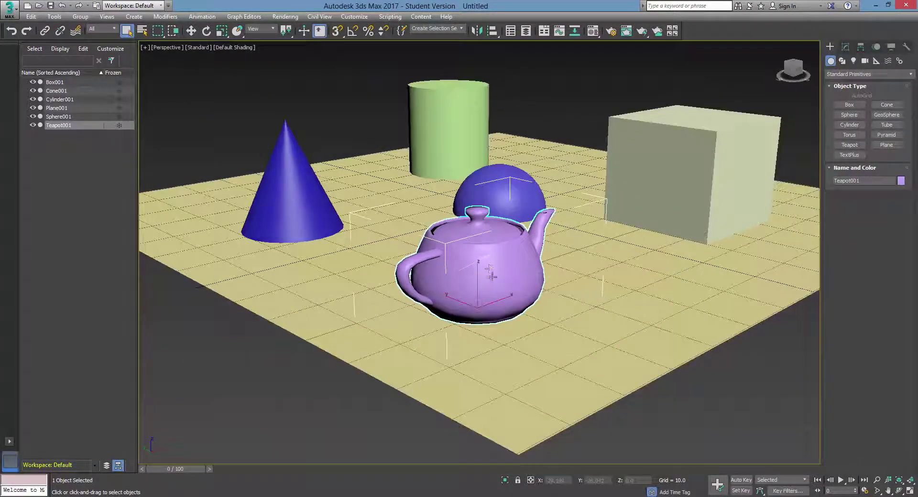
{"action": "scroll", "coordinate": [489, 270], "scroll_direction": "down", "scroll_amount": 3}
{"action": "scroll", "coordinate": [489, 269], "scroll_direction": "up", "scroll_amount": 2}
{"action": "left_click", "coordinate": [682, 344]}
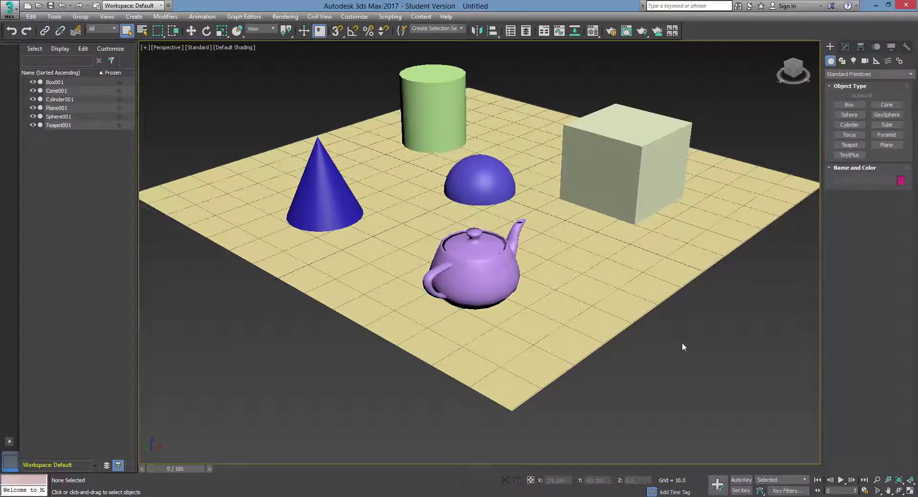
{"action": "middle_click_drag", "start_coordinate": [521, 263], "coordinate": [524, 274]}
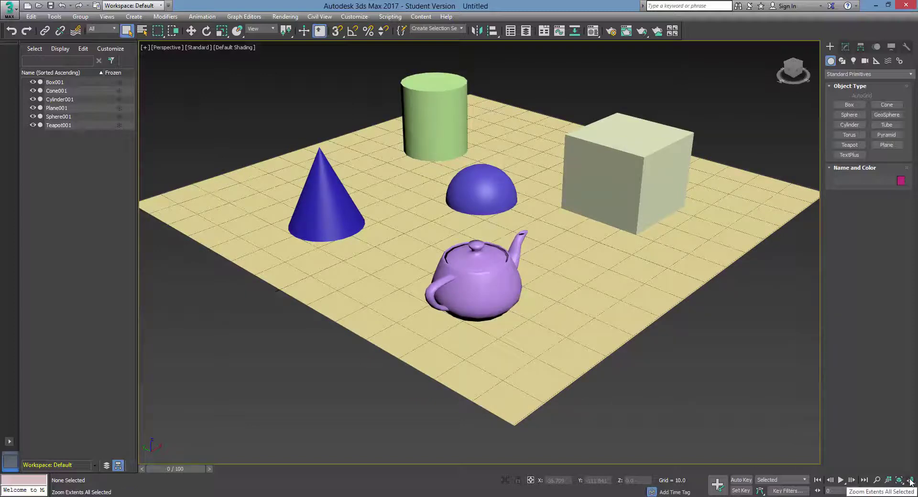
Switch to four viewports and fit the whole scene in every view with Zoom Extents All
{"action": "middle_click_drag", "start_coordinate": [676, 383], "coordinate": [670, 388]}
{"action": "key", "text": "alt+w"}
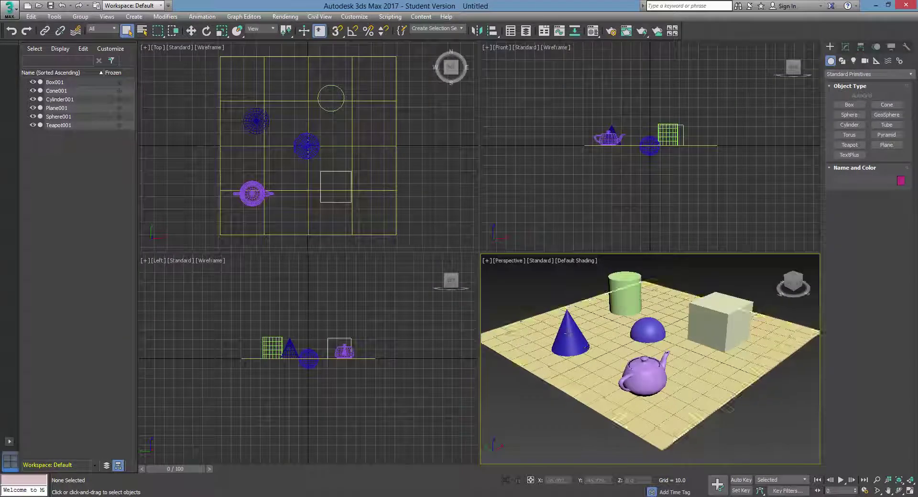
{"action": "left_click", "coordinate": [795, 283]}
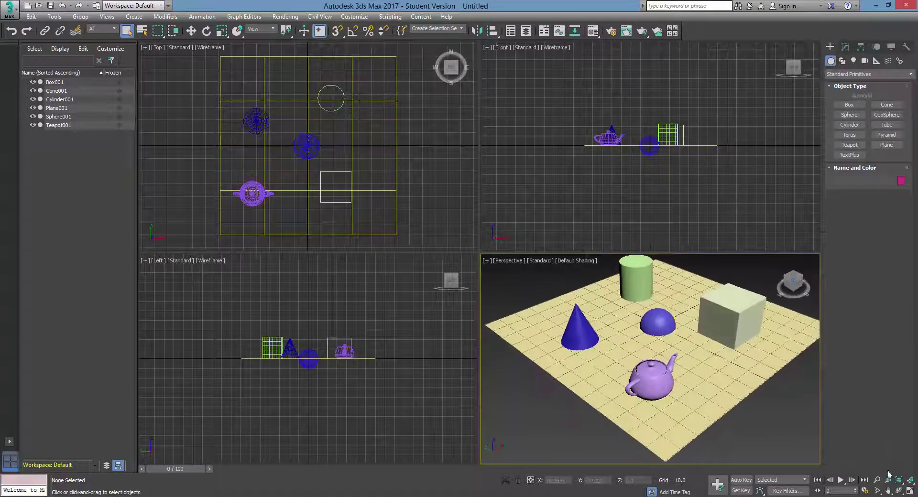
{"action": "middle_click_drag", "start_coordinate": [752, 408], "coordinate": [762, 428]}
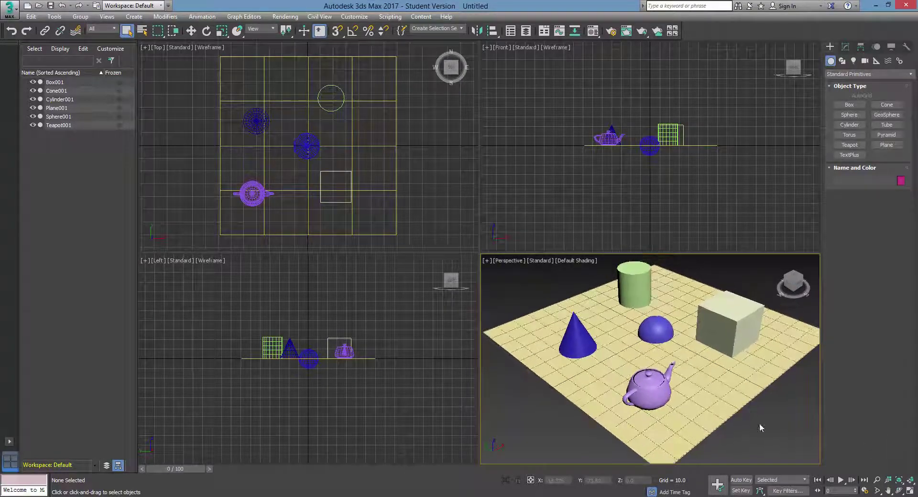
{"action": "left_click", "coordinate": [912, 481]}
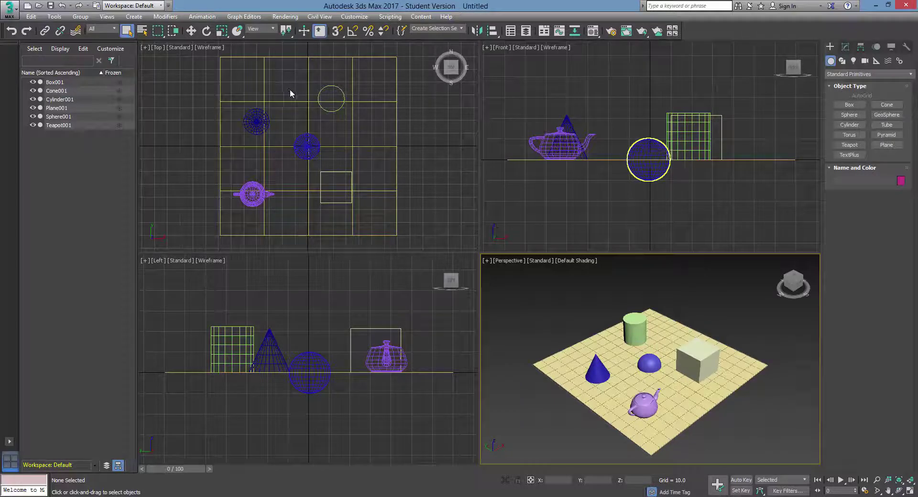
{"action": "middle_click_drag", "start_coordinate": [725, 394], "coordinate": [724, 392]}
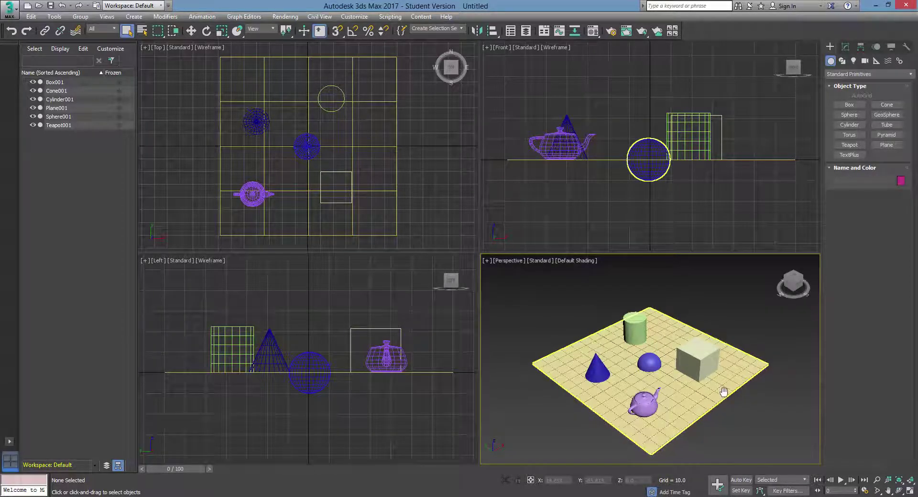
Select the teapot and frame it in all four views with Zoom Extents All Selected
{"action": "left_click", "coordinate": [642, 417]}
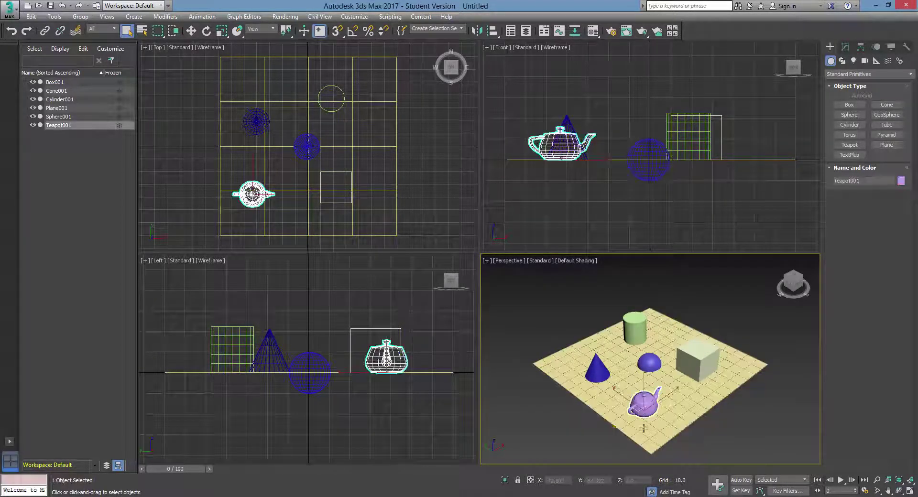
{"action": "left_click", "coordinate": [911, 481]}
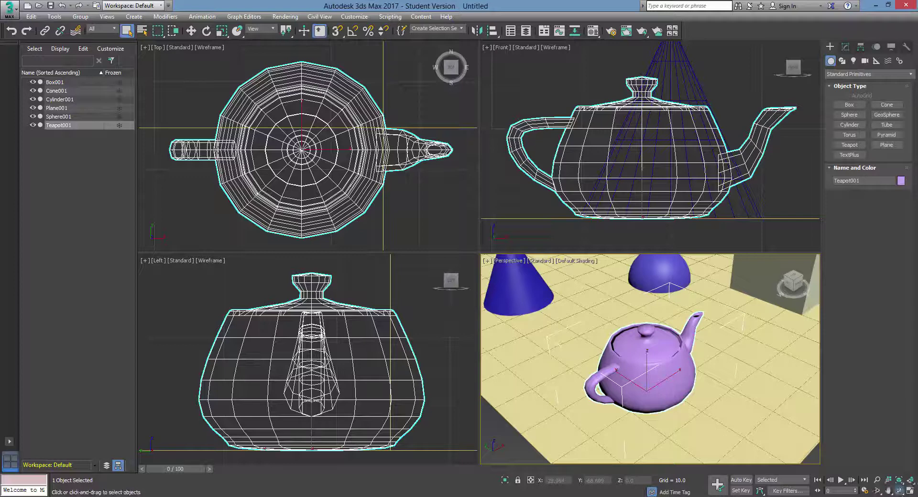
{"action": "left_click", "coordinate": [899, 492]}
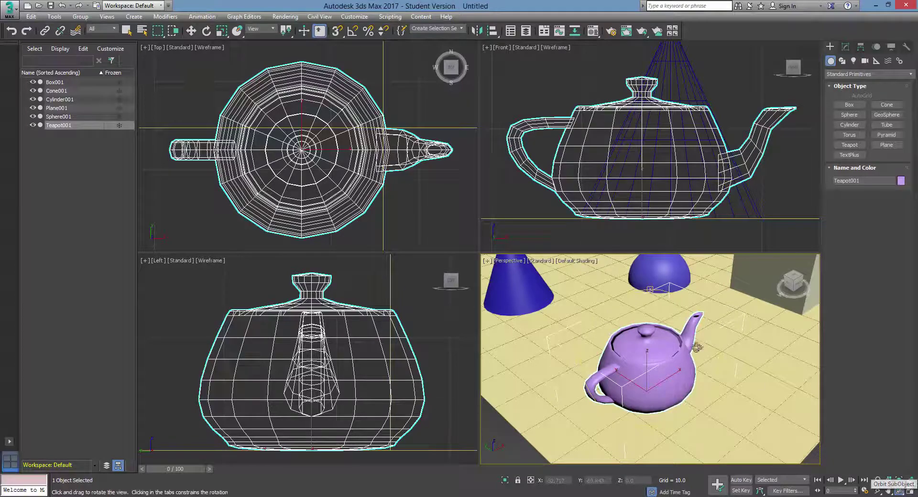
Maximize the Perspective view and orbit the teapot from eye level, overhead, low side and high angles
{"action": "key", "text": "alt+w"}
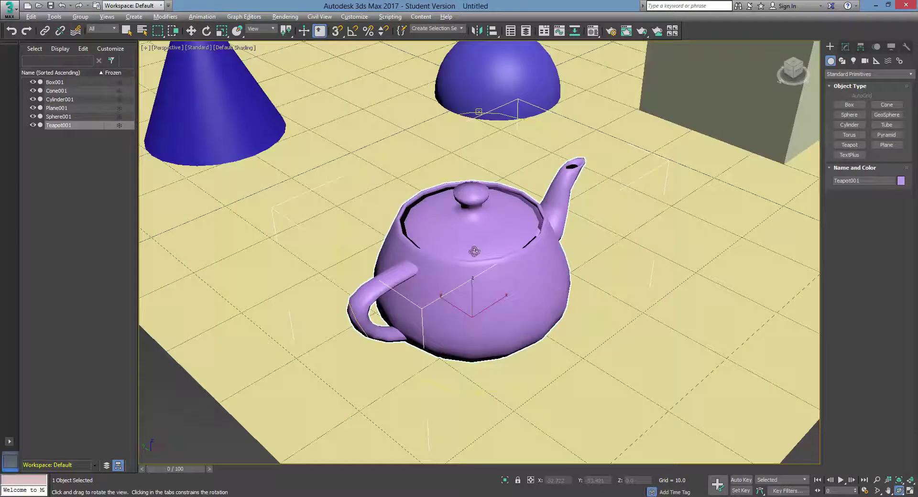
{"action": "mouse_move", "coordinate": [472, 239]}
{"action": "left_mouse_down"}
{"action": "mouse_move", "coordinate": [479, 204]}
{"action": "mouse_move", "coordinate": [482, 227]}
{"action": "mouse_move", "coordinate": [410, 180]}
{"action": "mouse_move", "coordinate": [415, 162]}
{"action": "mouse_move", "coordinate": [450, 221]}
{"action": "mouse_move", "coordinate": [478, 173]}
{"action": "left_mouse_up"}
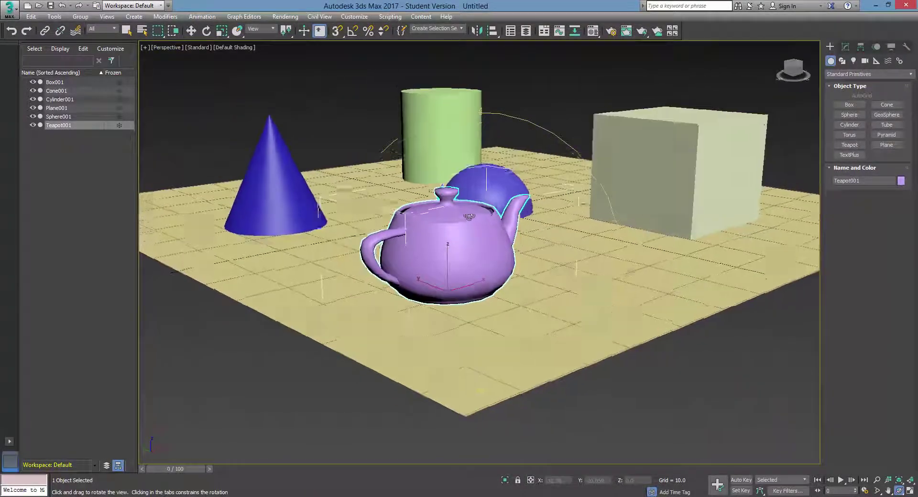
{"action": "mouse_move", "coordinate": [479, 113]}
{"action": "left_mouse_down"}
{"action": "mouse_move", "coordinate": [483, 165]}
{"action": "mouse_move", "coordinate": [369, 223]}
{"action": "left_mouse_up"}
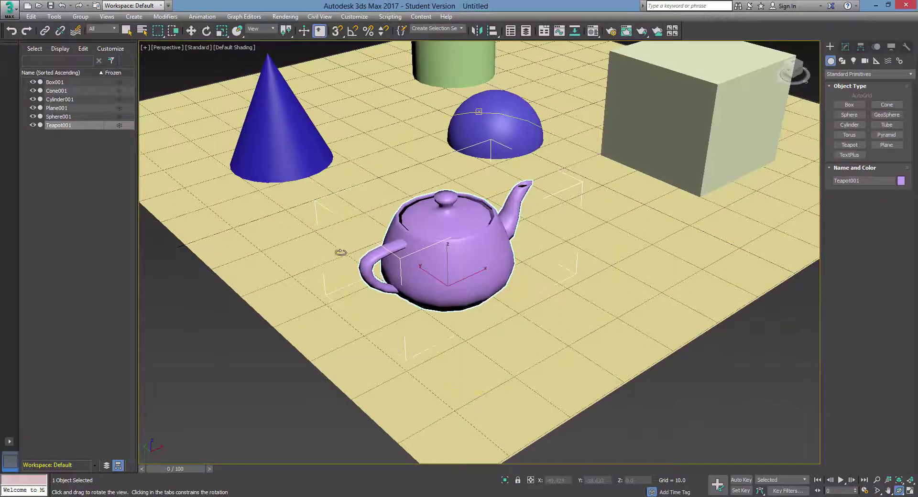
{"action": "left_click_drag", "start_coordinate": [340, 252], "coordinate": [149, 444]}
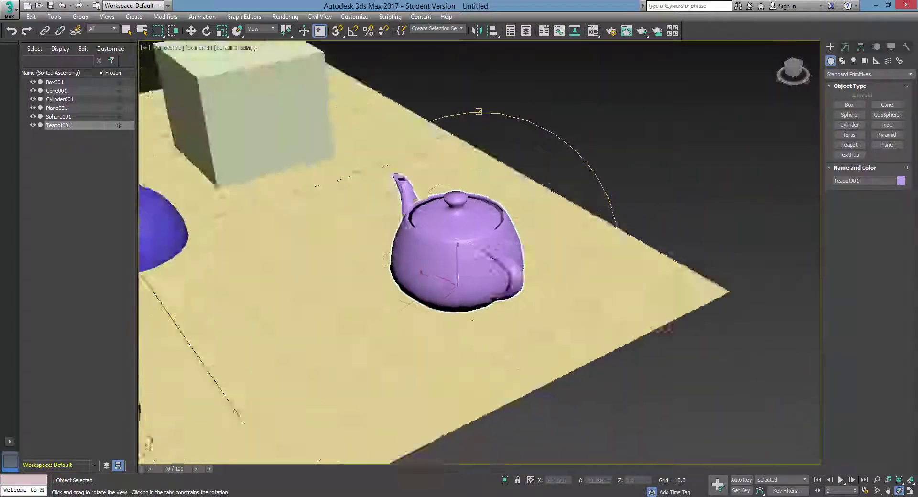
{"action": "mouse_move", "coordinate": [431, 311]}
{"action": "left_mouse_down"}
{"action": "mouse_move", "coordinate": [442, 206]}
{"action": "mouse_move", "coordinate": [487, 121]}
{"action": "left_mouse_up"}
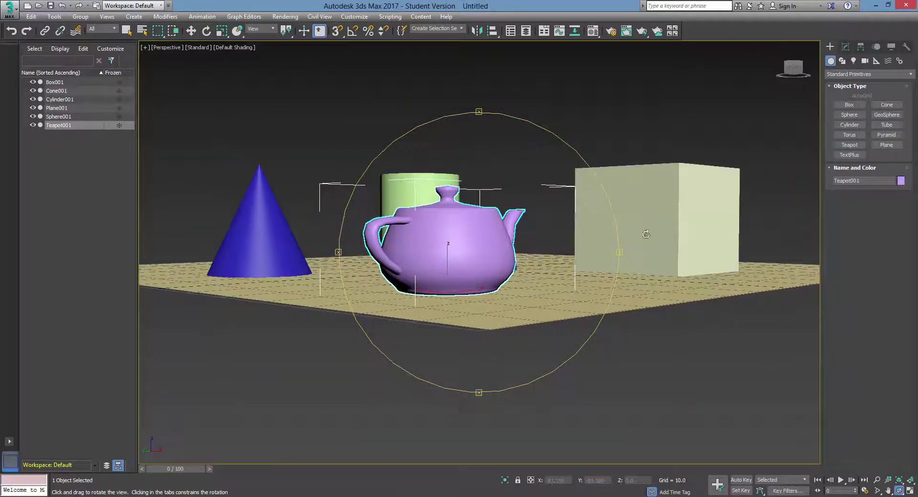
{"action": "left_click_drag", "start_coordinate": [530, 263], "coordinate": [653, 362]}
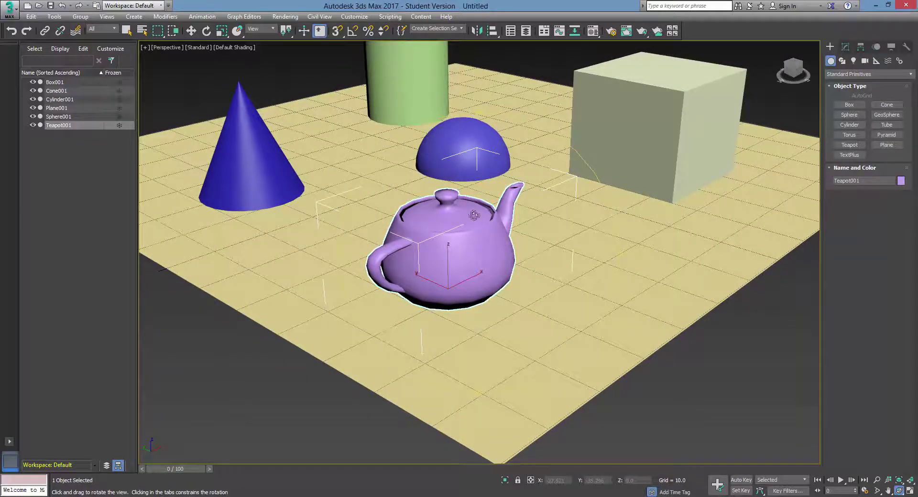
Exit Orbit, zoom the view out, and deselect the teapot
{"action": "left_click_drag", "start_coordinate": [475, 216], "coordinate": [470, 246]}
{"action": "right_click", "coordinate": [475, 272]}
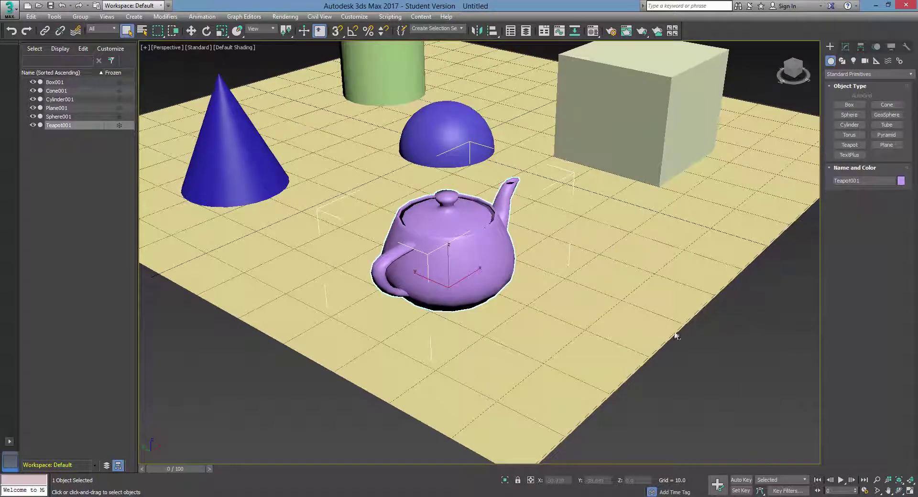
{"action": "scroll", "coordinate": [676, 336], "scroll_direction": "down", "scroll_amount": 2}
{"action": "scroll", "coordinate": [676, 337], "scroll_direction": "down", "scroll_amount": 3}
{"action": "right_click", "coordinate": [676, 349]}
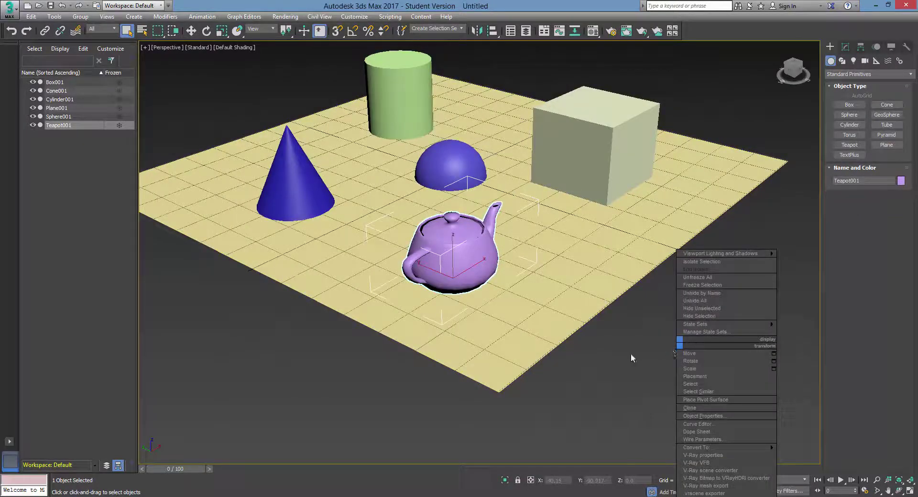
{"action": "left_click", "coordinate": [633, 387]}
{"action": "left_click", "coordinate": [634, 392]}
Pan to the plane's edge, clear the selection with Ctrl+D, use a ViewCube corner, and zoom toward the teapot
{"action": "middle_click_drag", "start_coordinate": [591, 334], "coordinate": [519, 272], "text": "alt"}
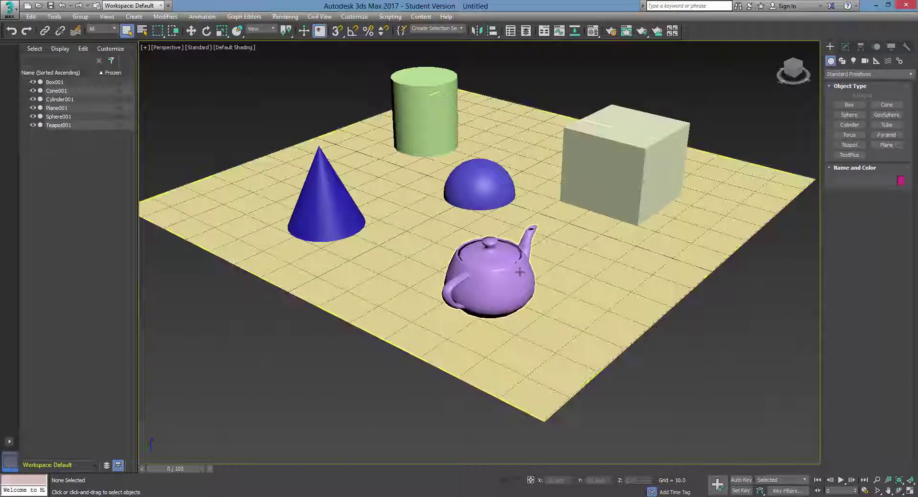
{"action": "scroll", "coordinate": [733, 392], "scroll_direction": "up", "scroll_amount": 2}
{"action": "scroll", "coordinate": [707, 375], "scroll_direction": "up", "scroll_amount": 2}
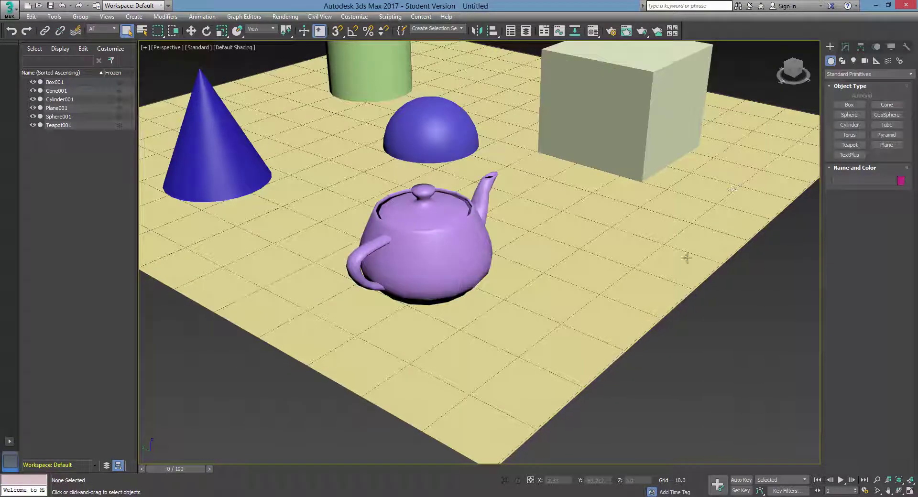
{"action": "middle_click_drag", "start_coordinate": [553, 249], "coordinate": [582, 287]}
{"action": "key", "text": "ctrl+d"}
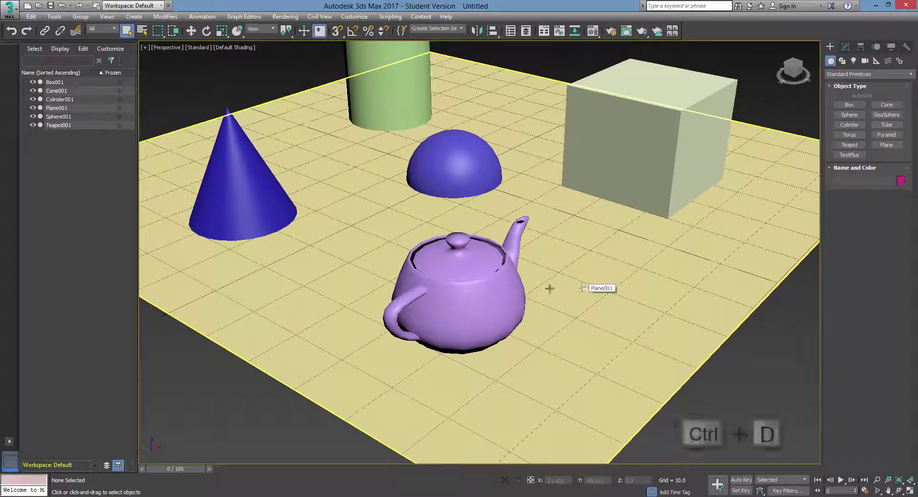
{"action": "left_click", "coordinate": [795, 68]}
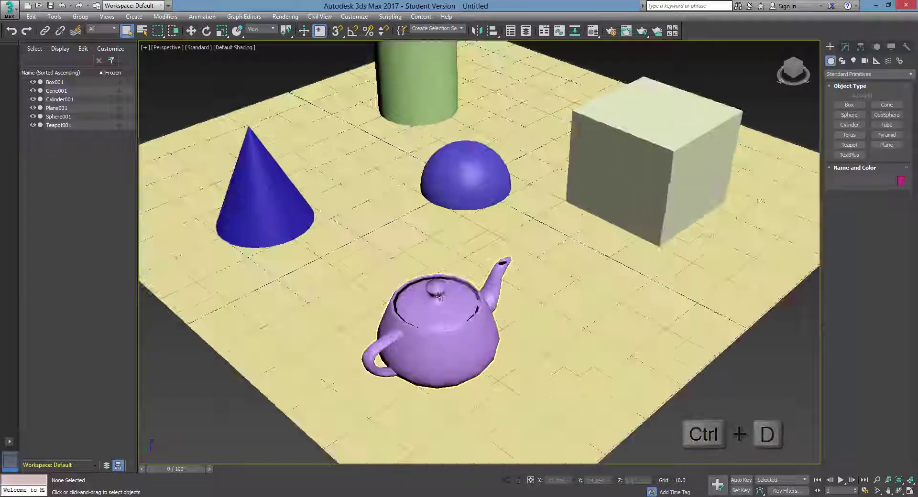
{"action": "scroll", "coordinate": [443, 297], "scroll_direction": "up", "scroll_amount": 2}
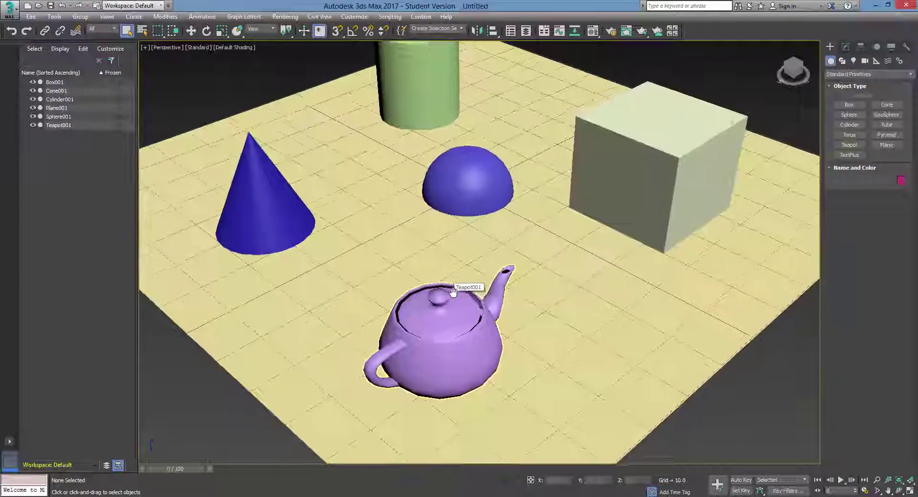
{"action": "scroll", "coordinate": [449, 298], "scroll_direction": "up", "scroll_amount": 2}
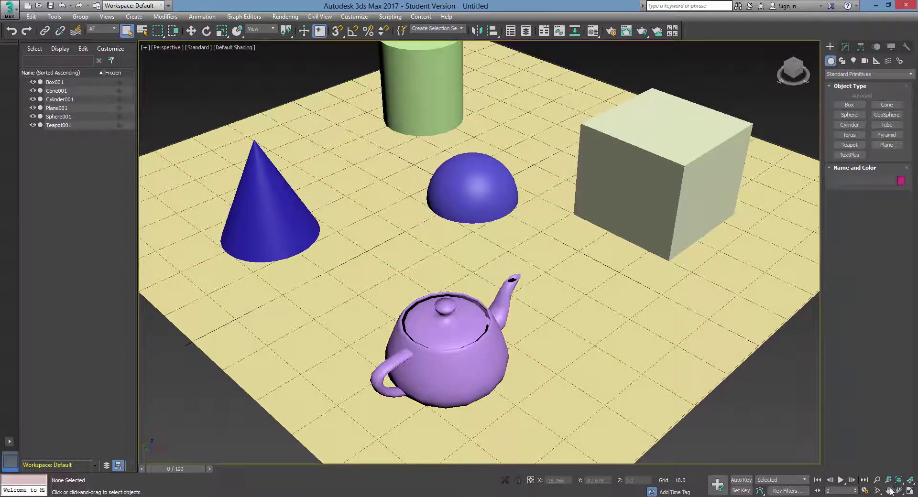